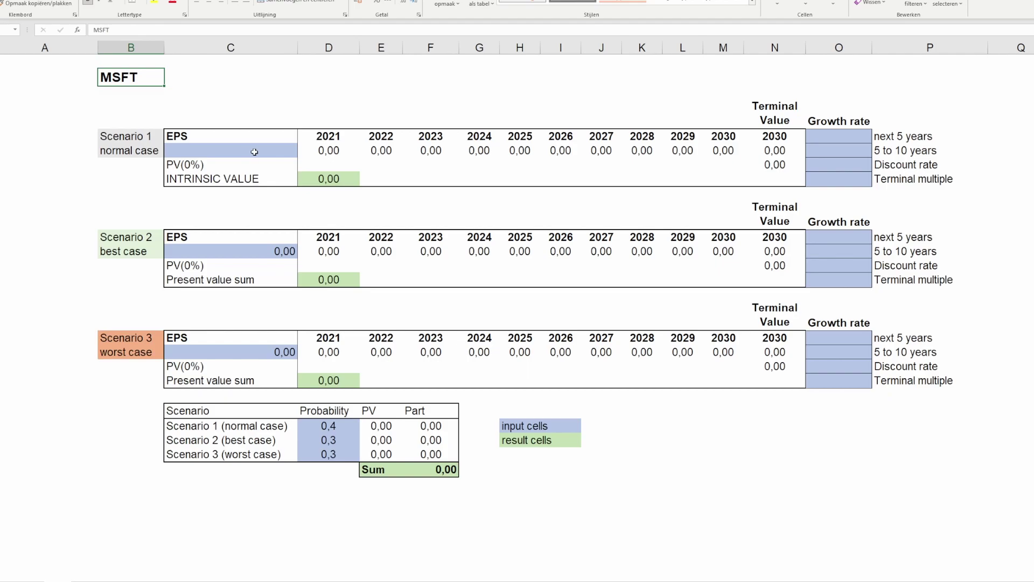
pyautogui.click(212, 137)
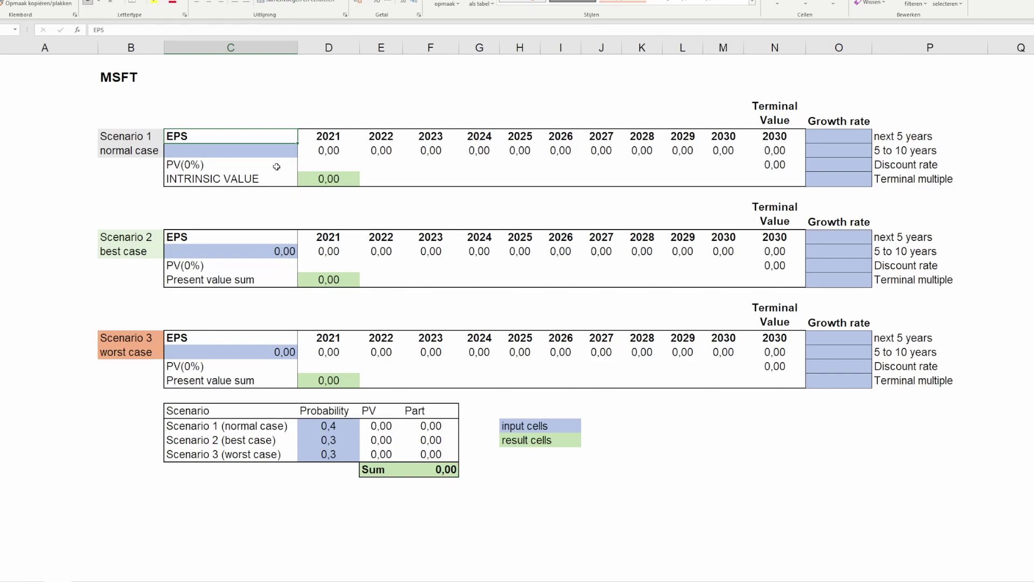
pyautogui.click(262, 152)
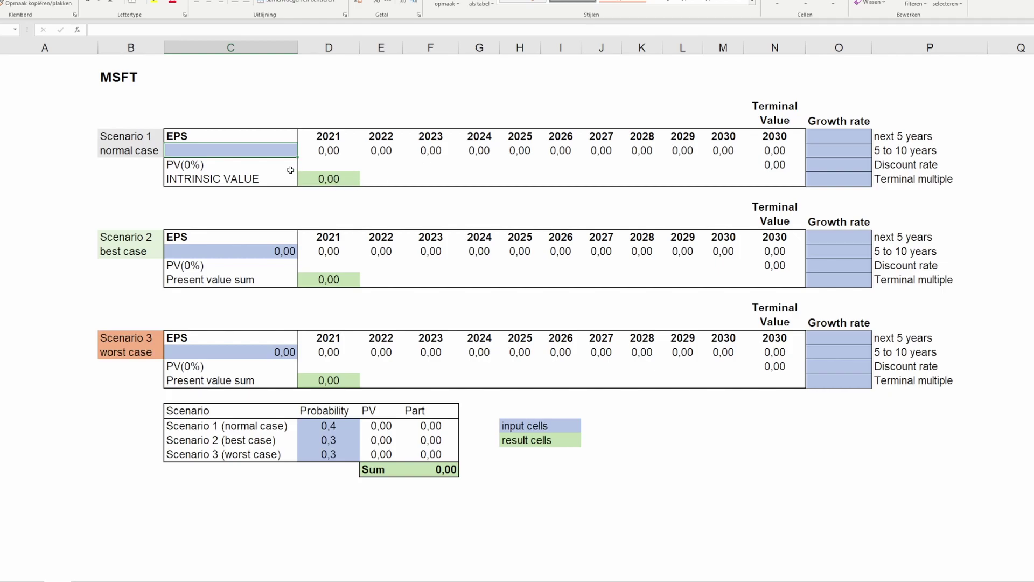
pyautogui.press('Tab')
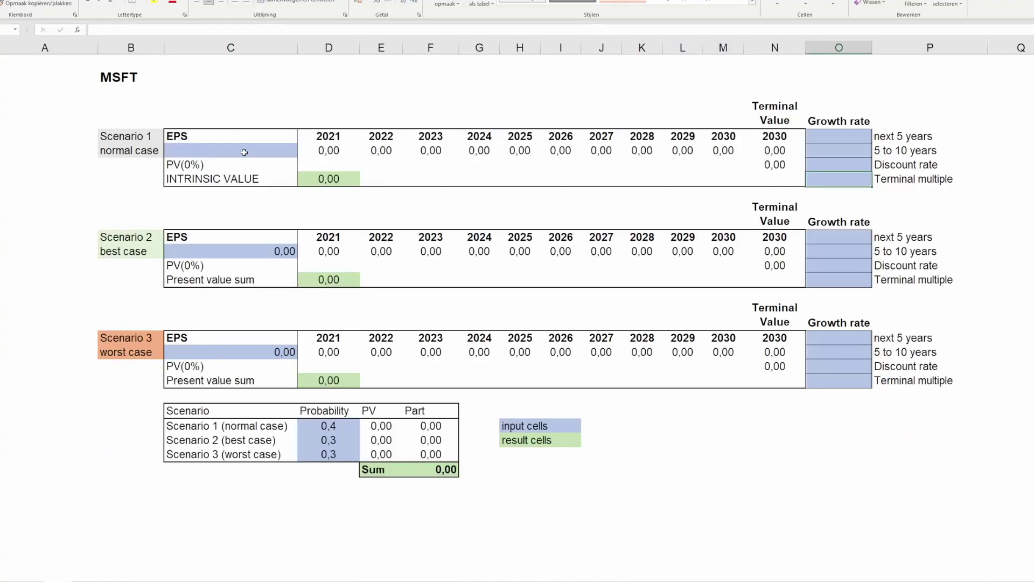
# Step: Enter 9,32 as the EPS of Scenario 1 (normal case)
pyautogui.click(250, 151)
pyautogui.write('9,32')
pyautogui.press('Return')
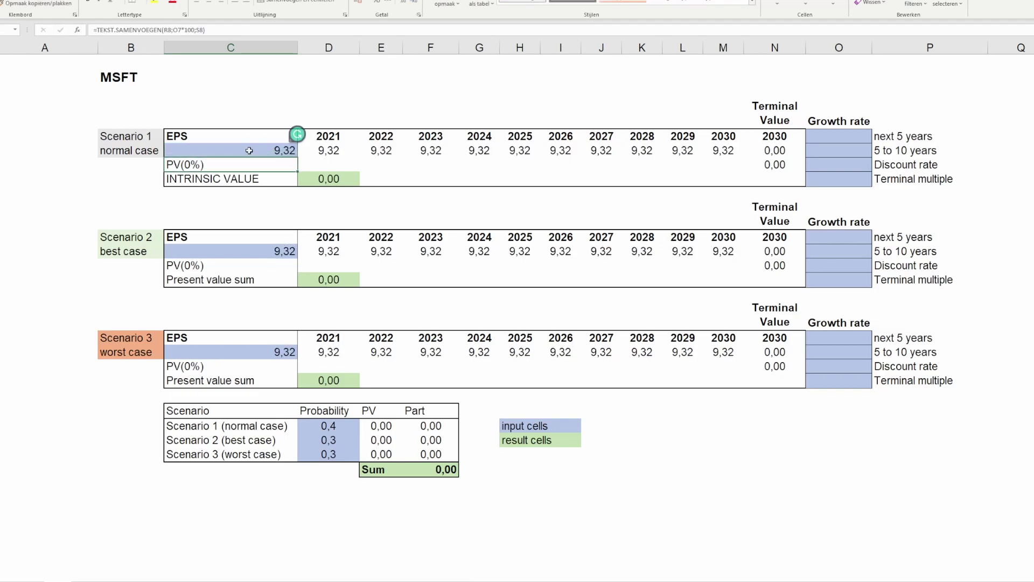
# Step: Check how the EPS input cells of Scenario 2 and Scenario 3 are linked to the EPS above them
pyautogui.click(223, 251)
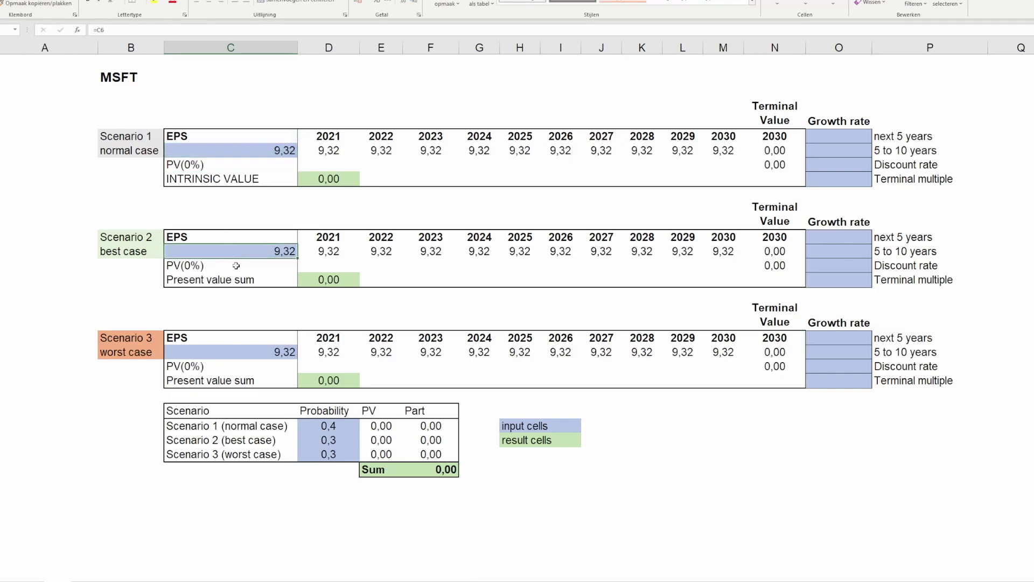
pyautogui.press('Down')
pyautogui.press('Down')
pyautogui.press('Down')
pyautogui.press('Down')
pyautogui.press('Down')
pyautogui.press('Down')
pyautogui.press('Down')
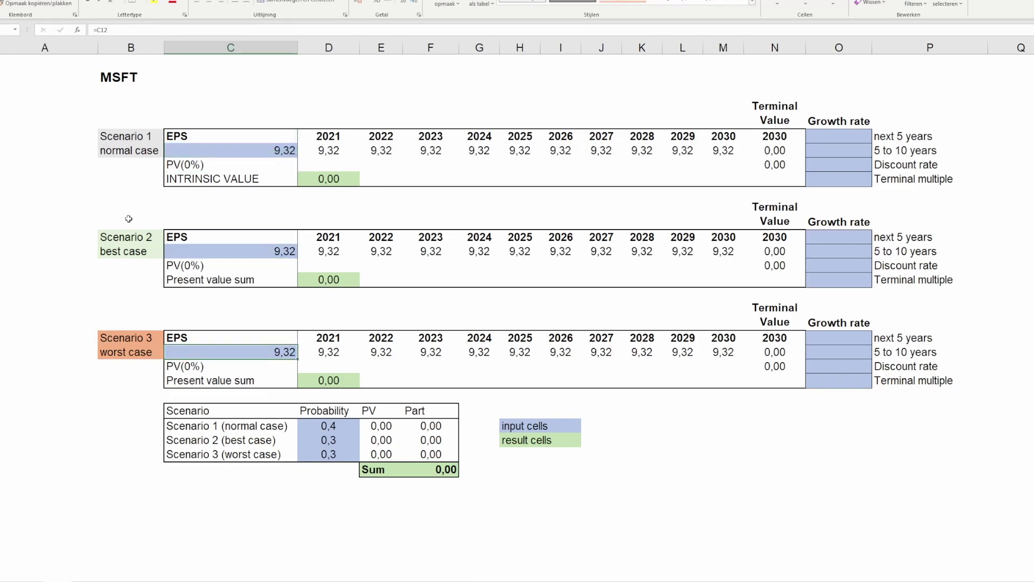
# Step: Review the normal, best and worst case labels and the normal case's EPS with its projected yearly values
pyautogui.click(119, 136)
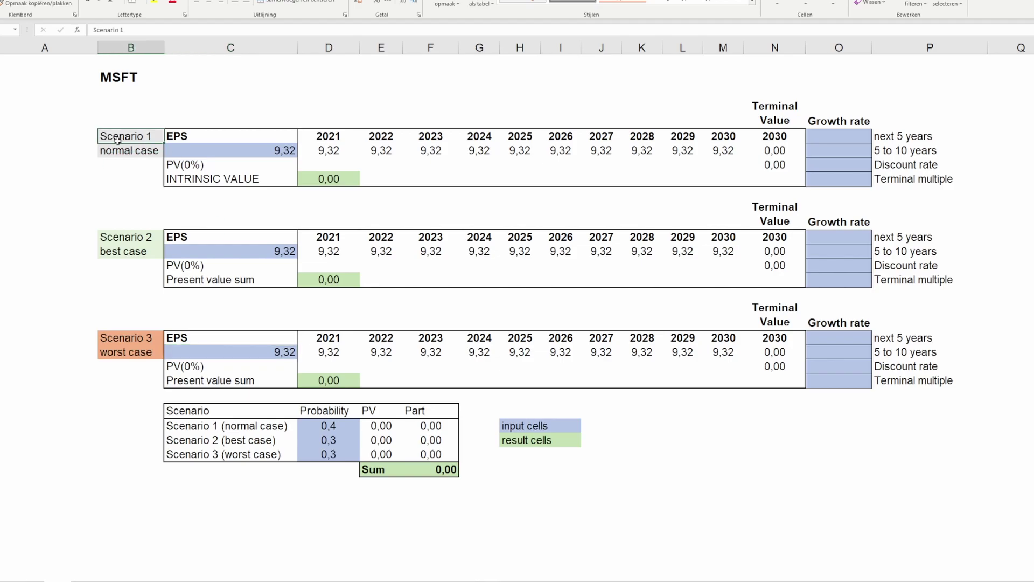
pyautogui.click(125, 251)
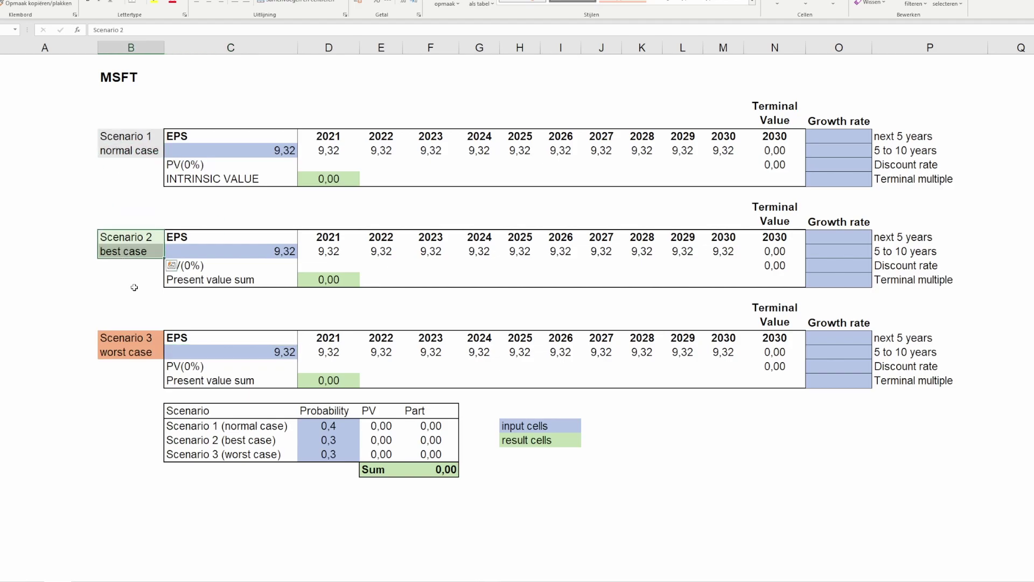
pyautogui.click(130, 352)
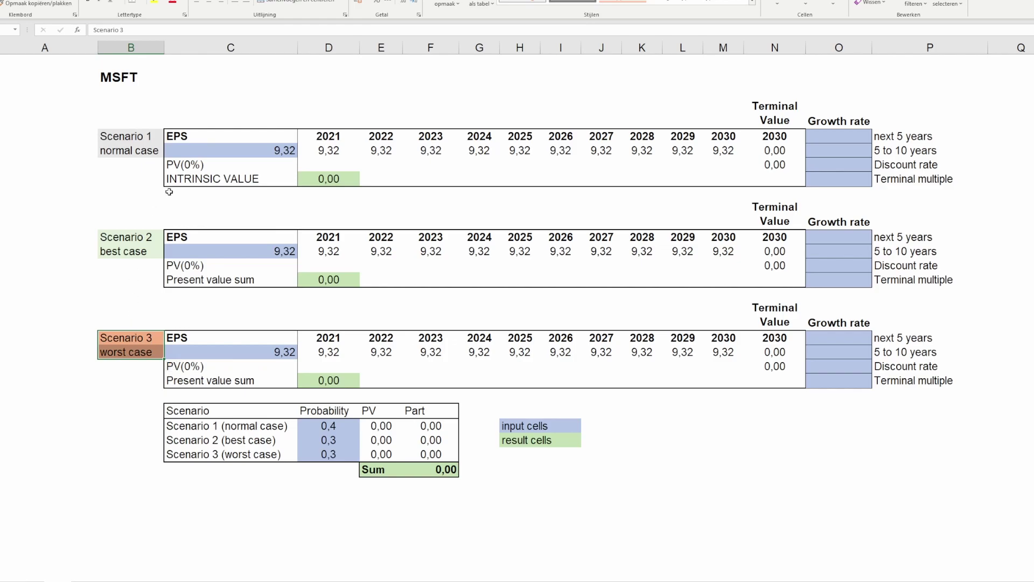
pyautogui.click(144, 154)
pyautogui.click(126, 250)
pyautogui.click(129, 353)
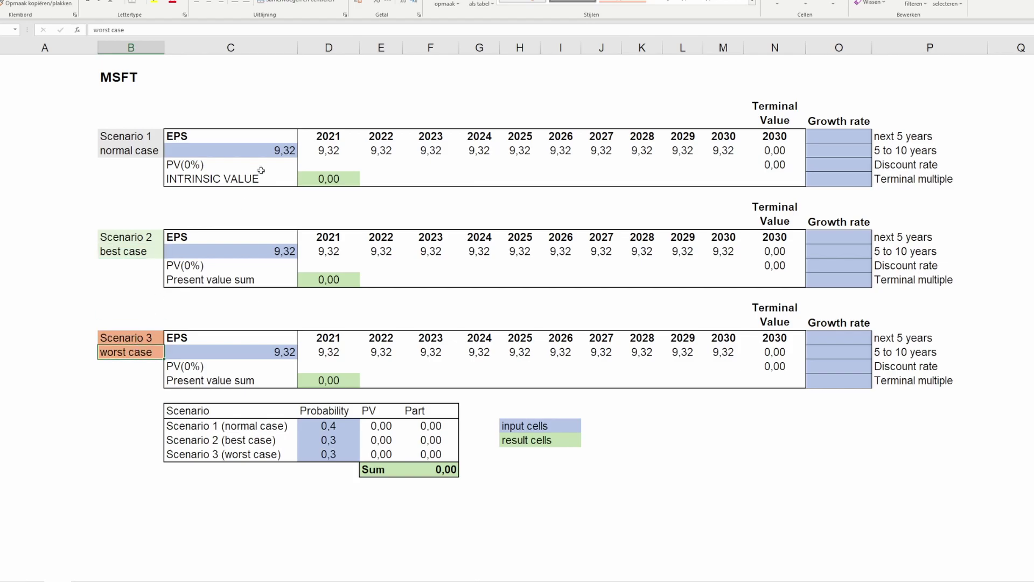
pyautogui.click(268, 154)
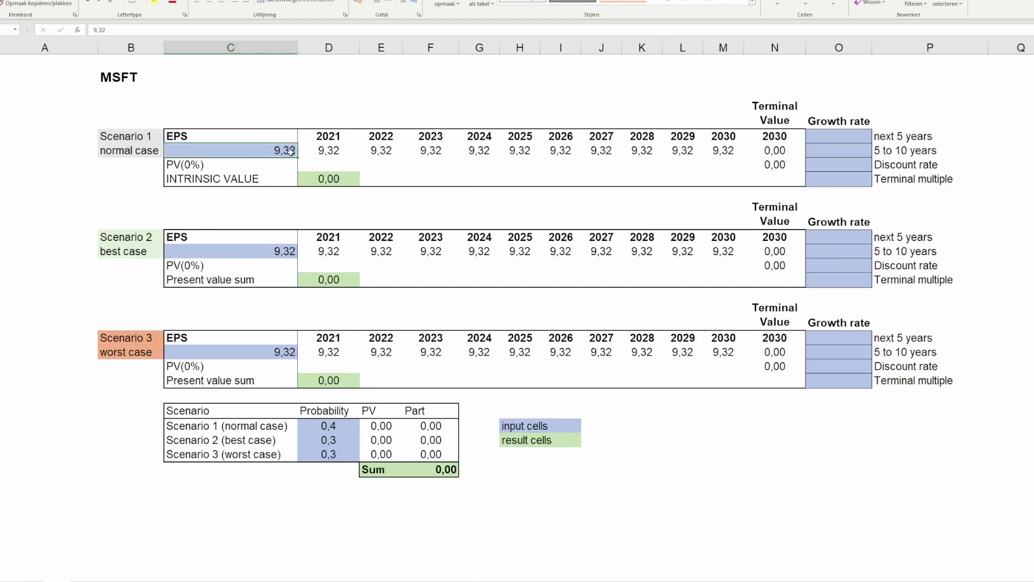
pyautogui.moveTo(342, 151); pyautogui.dragTo(716, 151)
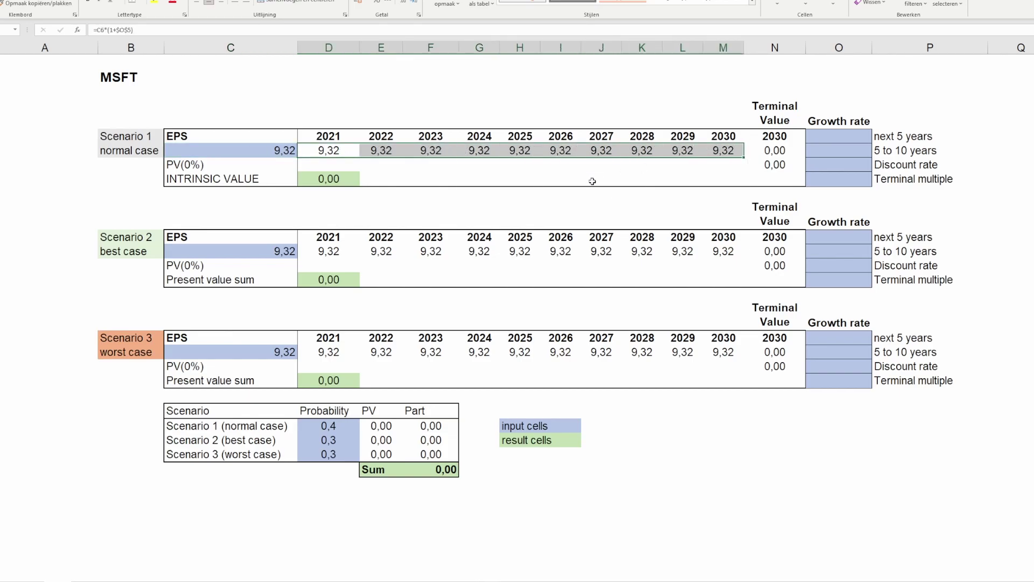
# Step: Set Scenario 1's first projection year to 2022 and its terminal value year to 2031
pyautogui.click(334, 135)
pyautogui.write('2022')
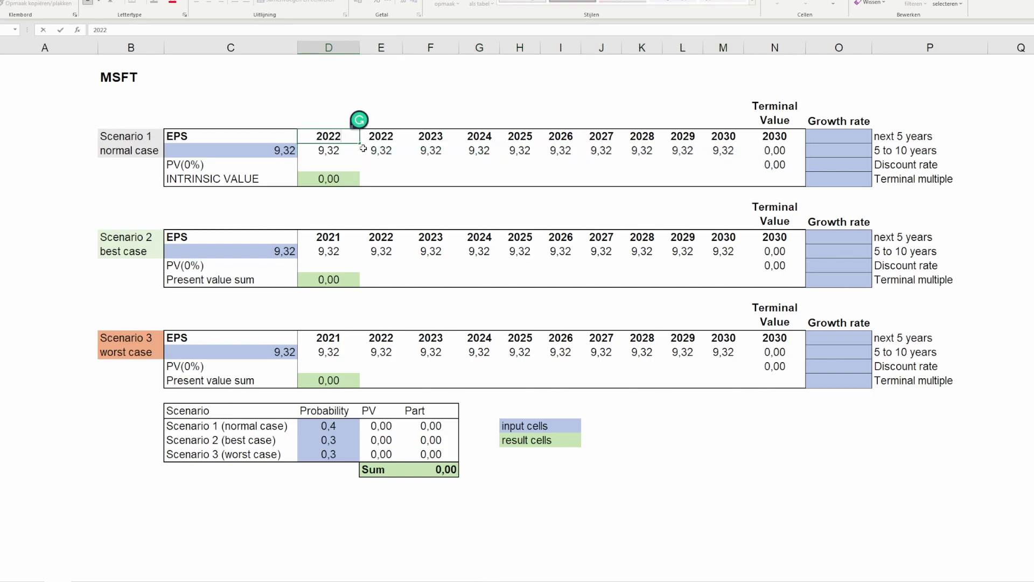
pyautogui.click(392, 135)
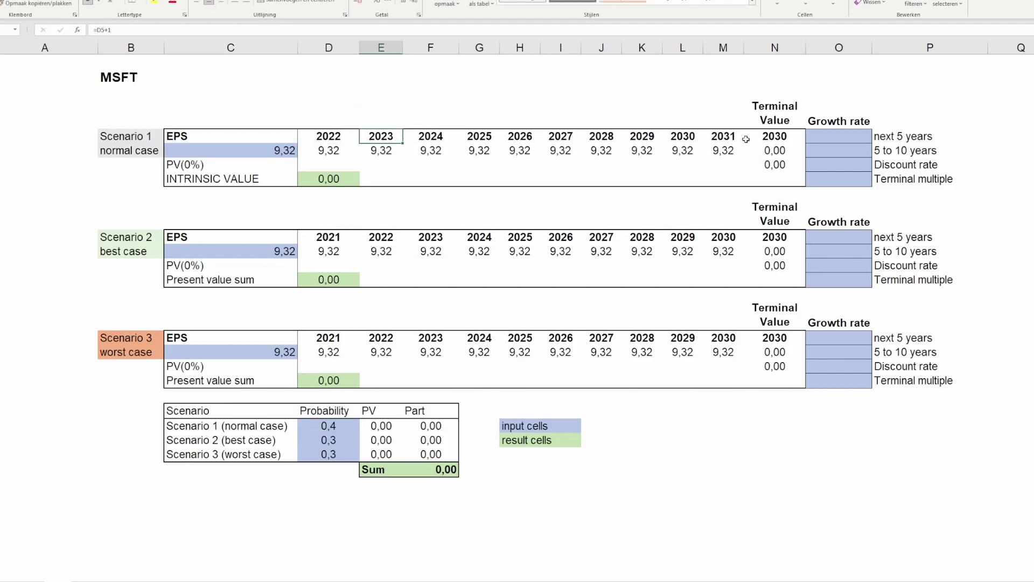
pyautogui.click(728, 138)
pyautogui.press('F2')
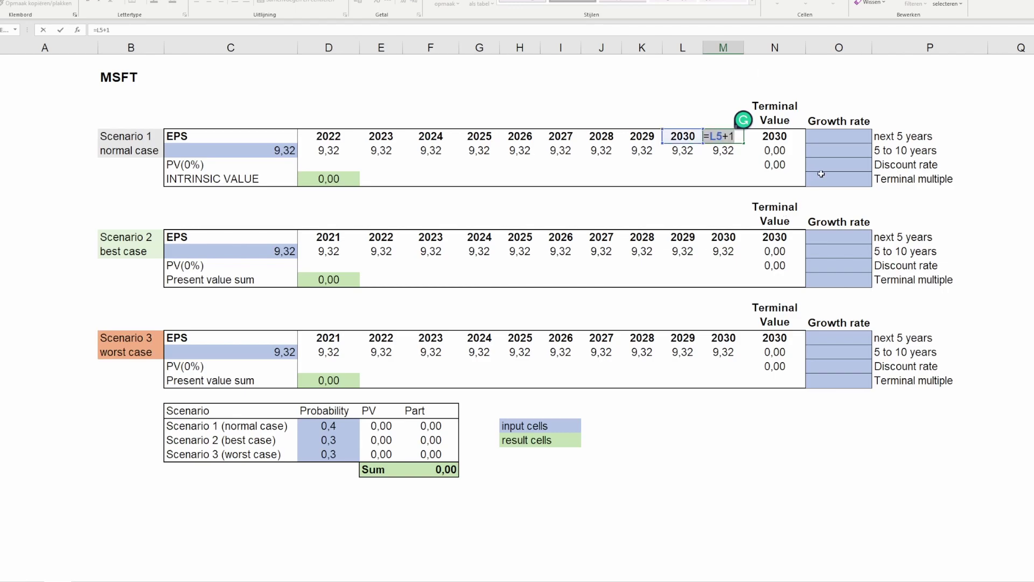
pyautogui.click(795, 136)
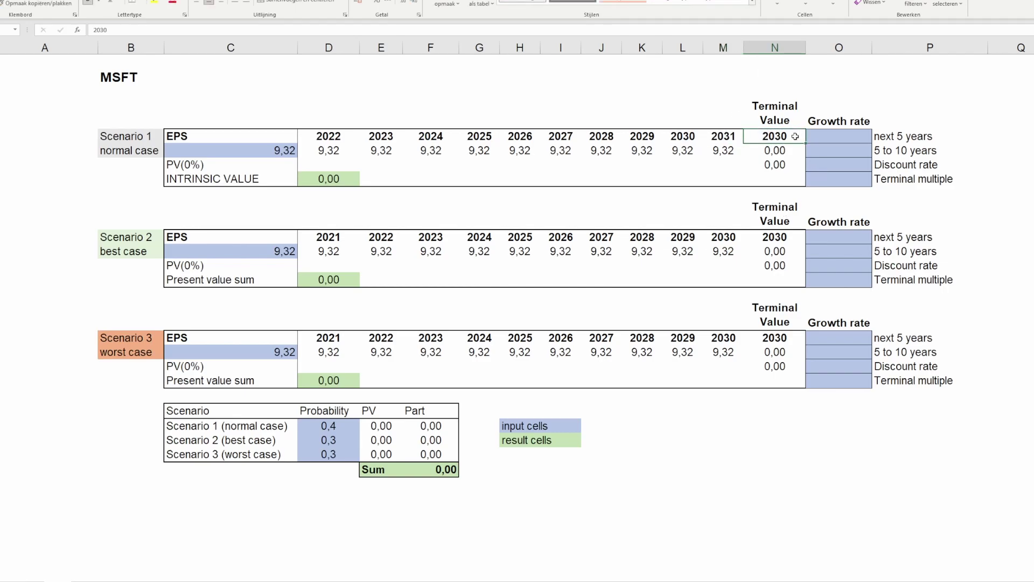
pyautogui.write('2031')
pyautogui.click(795, 137)
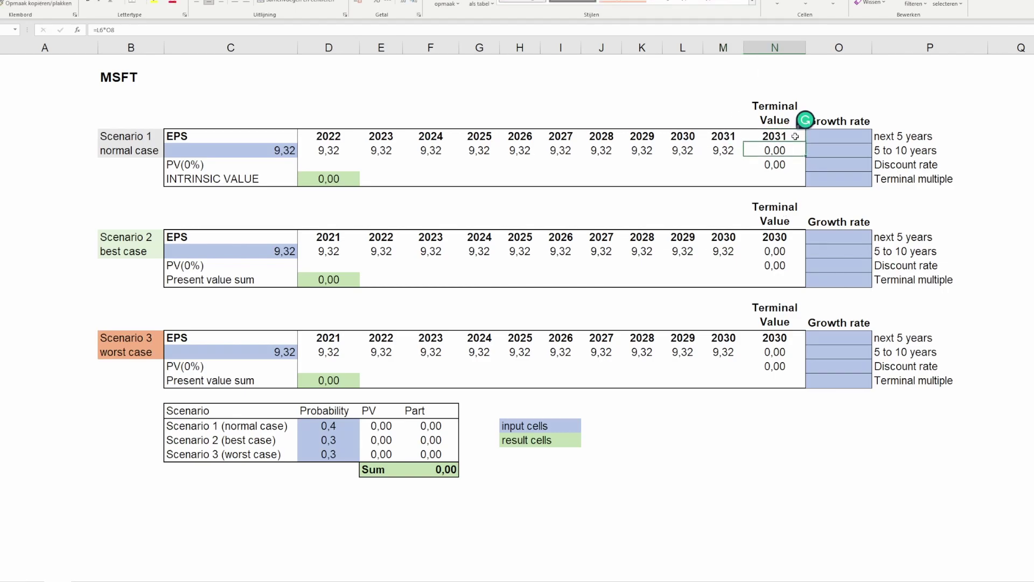
# Step: Copy Scenario 1's terminal value year 2031 into the terminal value year cells of Scenario 2 and Scenario 3
pyautogui.hotkey('ctrl', 'c')
pyautogui.click(786, 237)
pyautogui.hotkey('ctrl', 'v')
pyautogui.click(782, 337)
pyautogui.hotkey('ctrl', 'v')
# Step: Set the first projection year of both Scenario 2 and Scenario 3 to 2022
pyautogui.click(341, 237)
pyautogui.write('0')
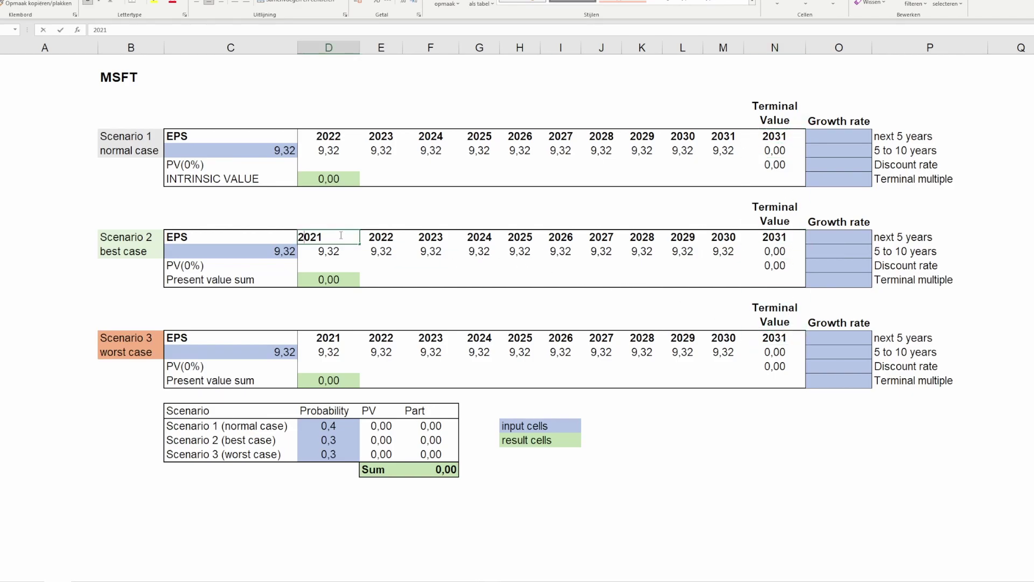
pyautogui.press('BackSpace')
pyautogui.write('2022')
pyautogui.press('Return')
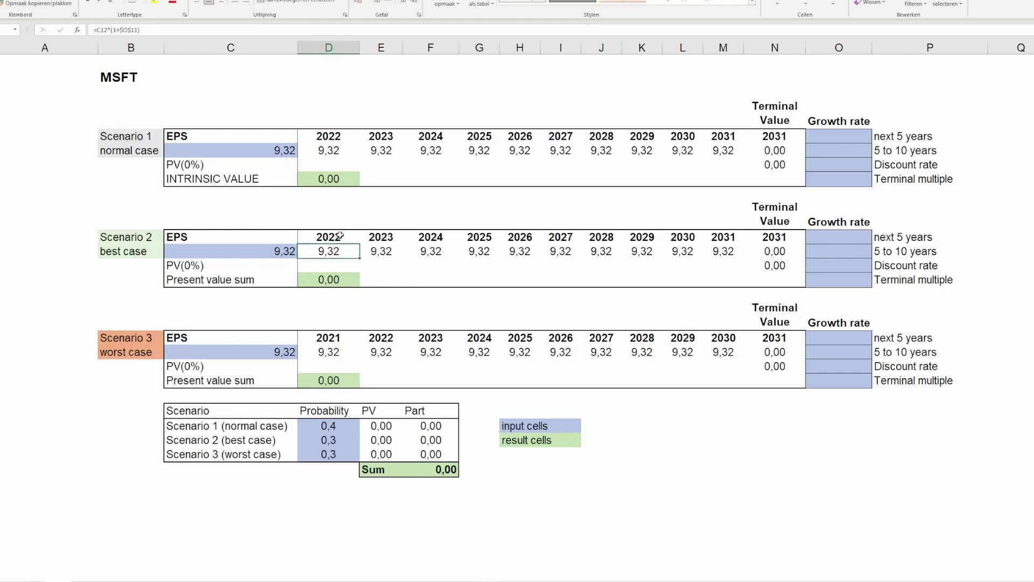
pyautogui.click(348, 338)
pyautogui.write('2022')
pyautogui.press('Return')
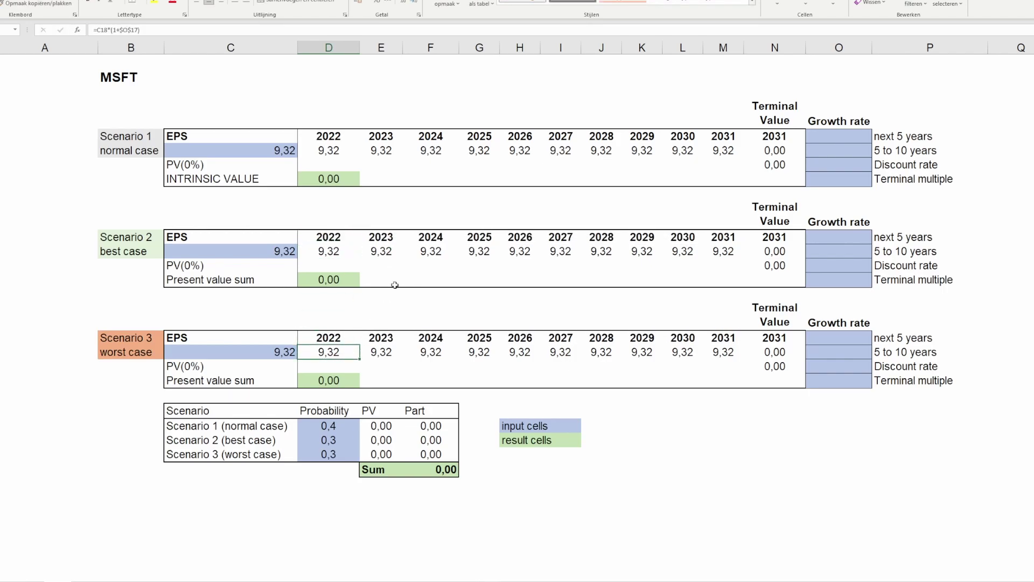
pyautogui.moveTo(329, 152); pyautogui.dragTo(728, 153)
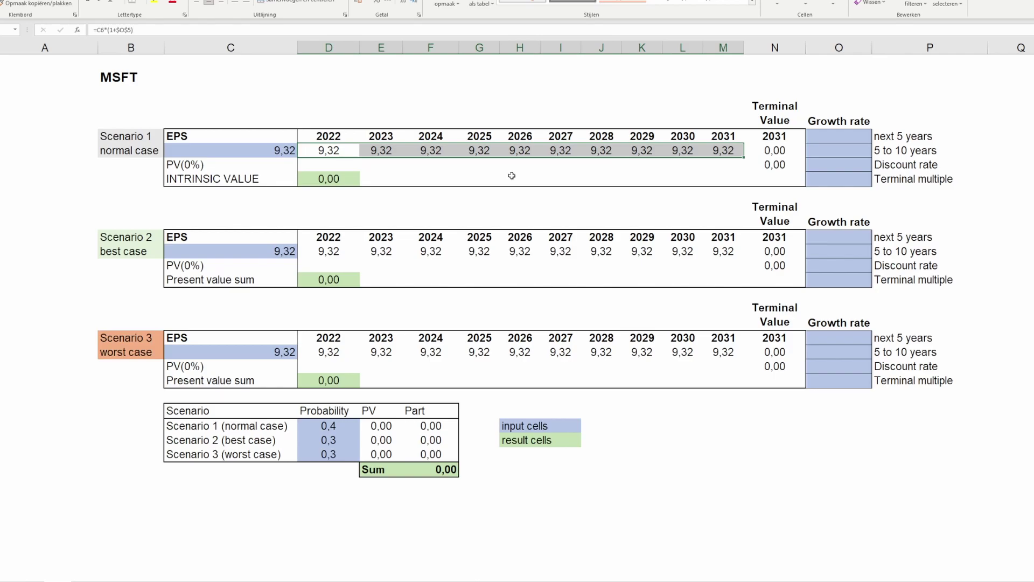
pyautogui.click(839, 136)
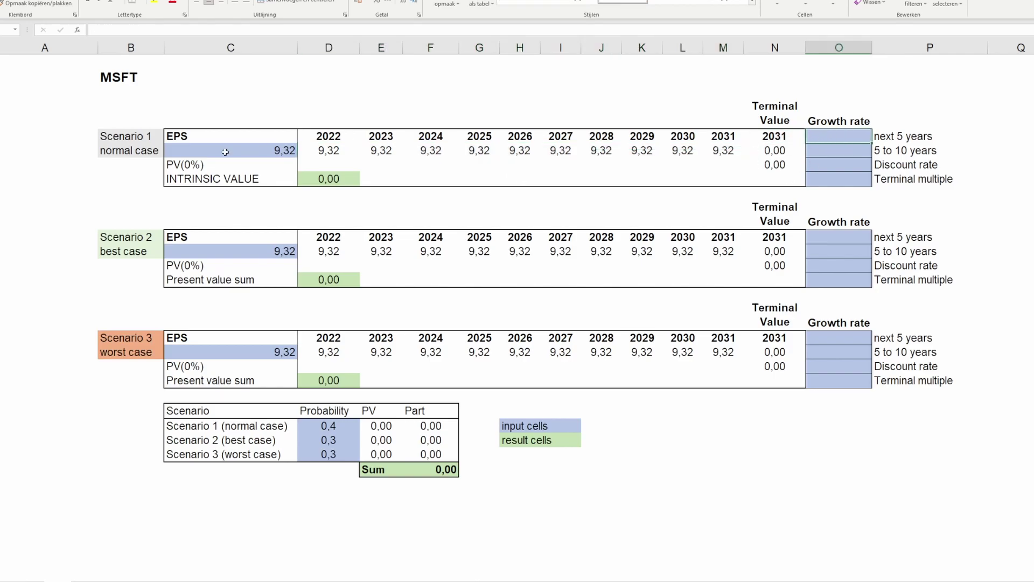
pyautogui.click(127, 155)
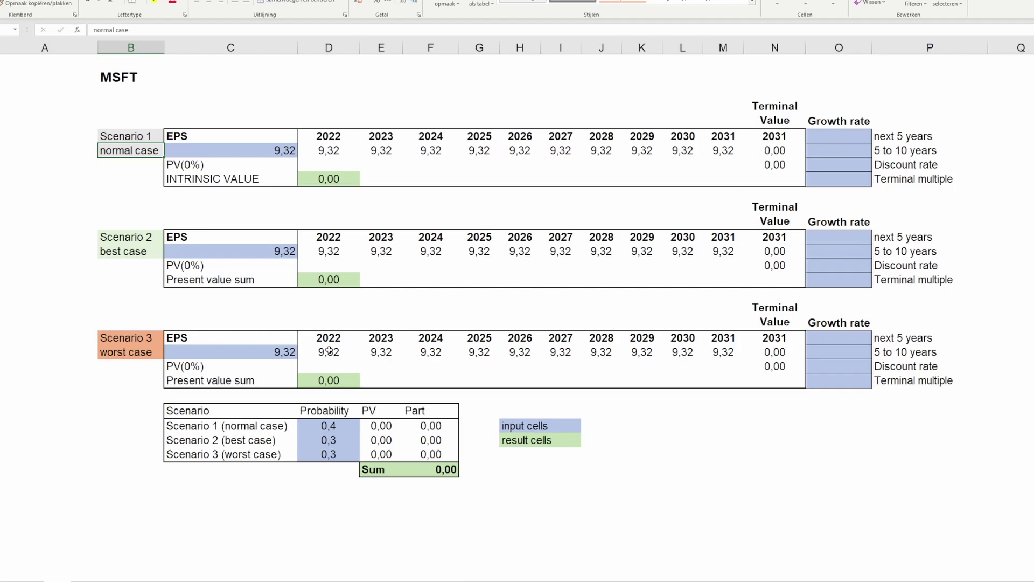
pyautogui.click(129, 356)
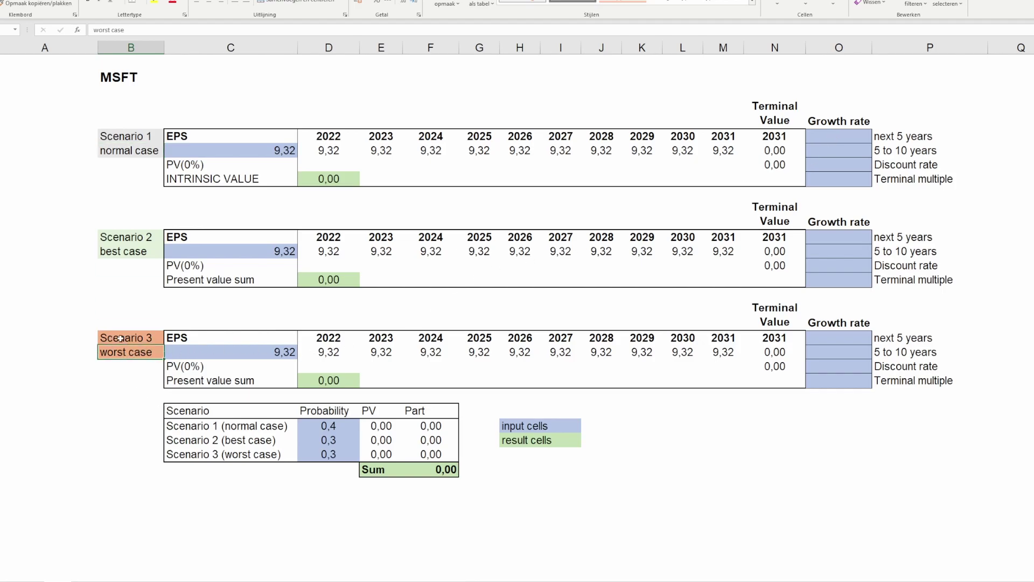
pyautogui.click(142, 252)
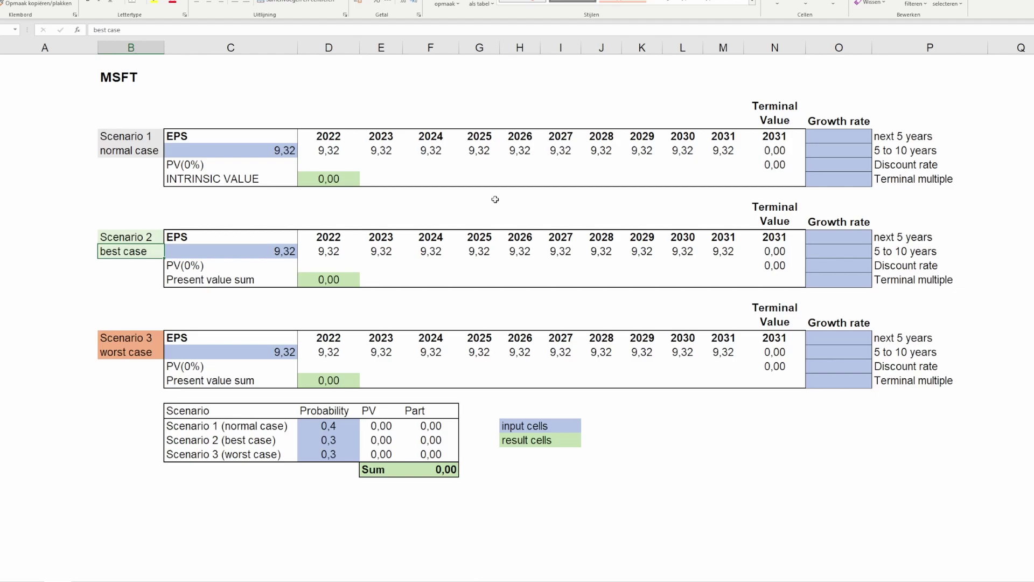
pyautogui.click(830, 136)
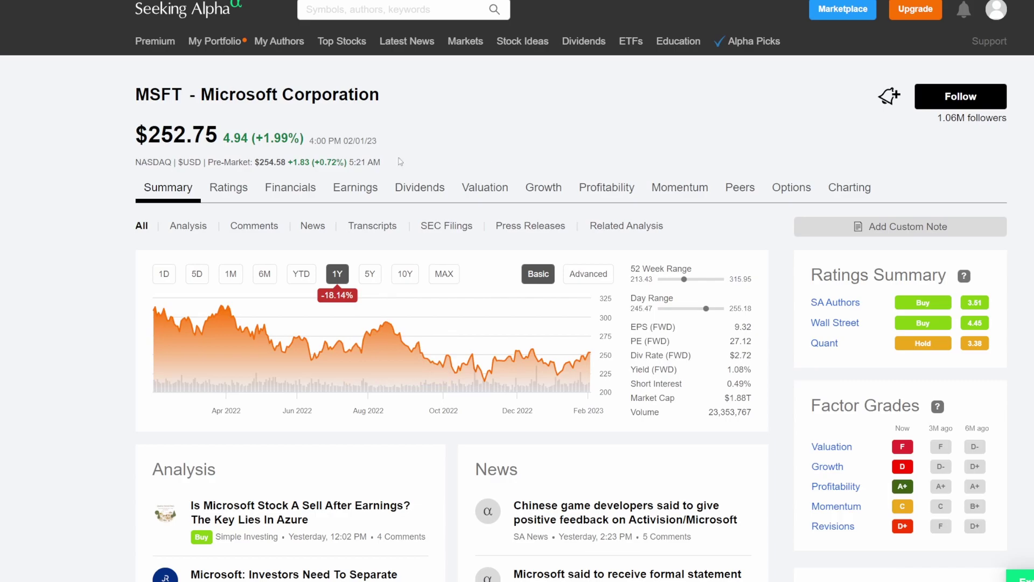
# Step: Open Microsoft's growth metrics on Seeking Alpha and read the descriptions of EPS Diluted Growth (YoY) and (FWD)
pyautogui.click(549, 193)
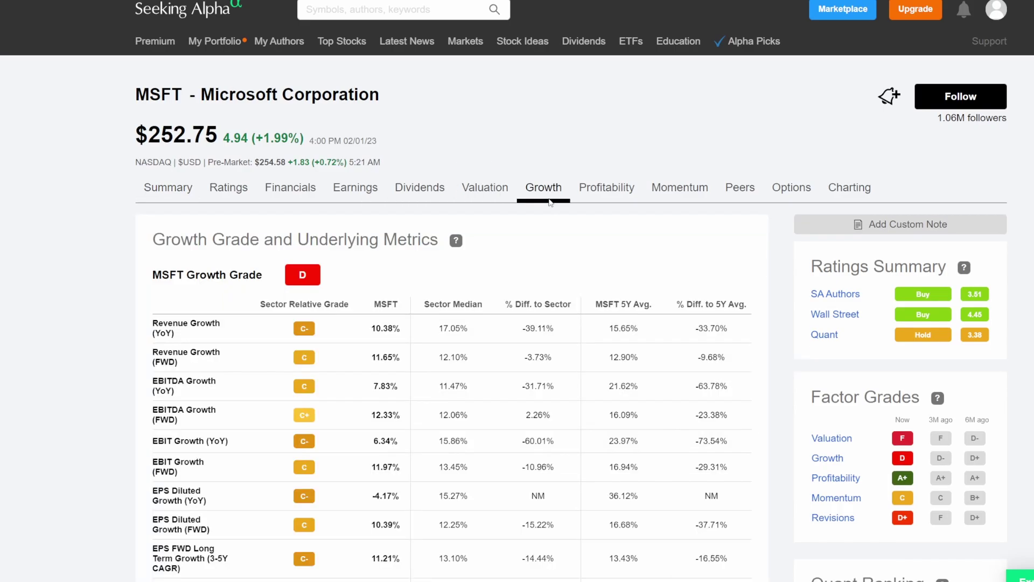
pyautogui.scroll(-1, 540, 194)
pyautogui.scroll(-5, 539, 194)
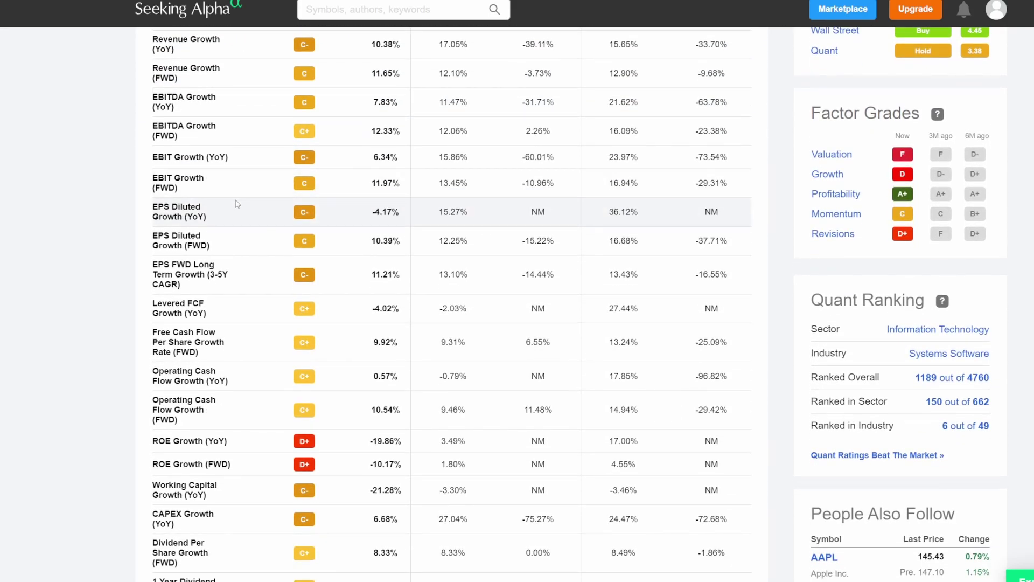
pyautogui.moveTo(178, 215)
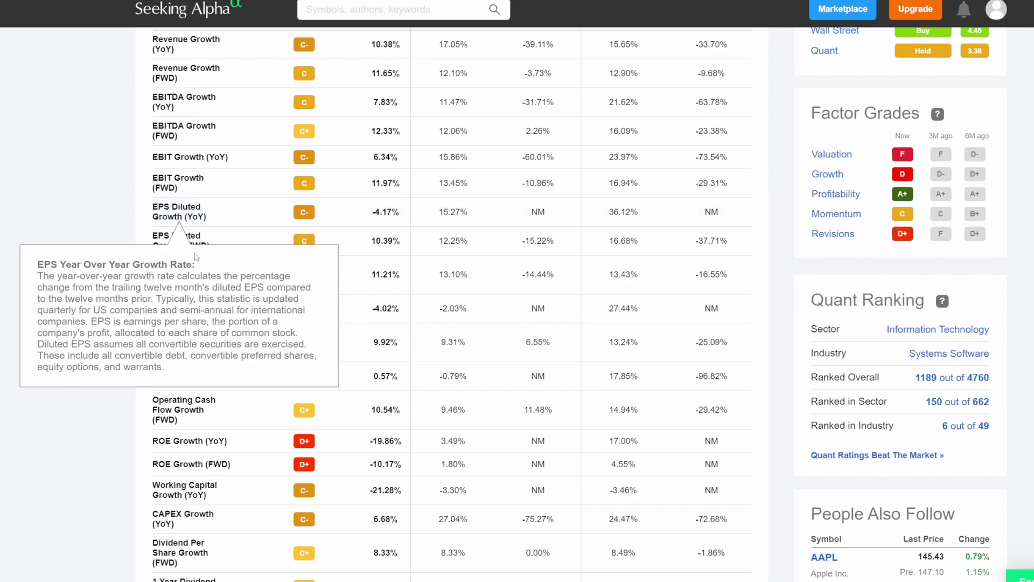
pyautogui.moveTo(198, 250)
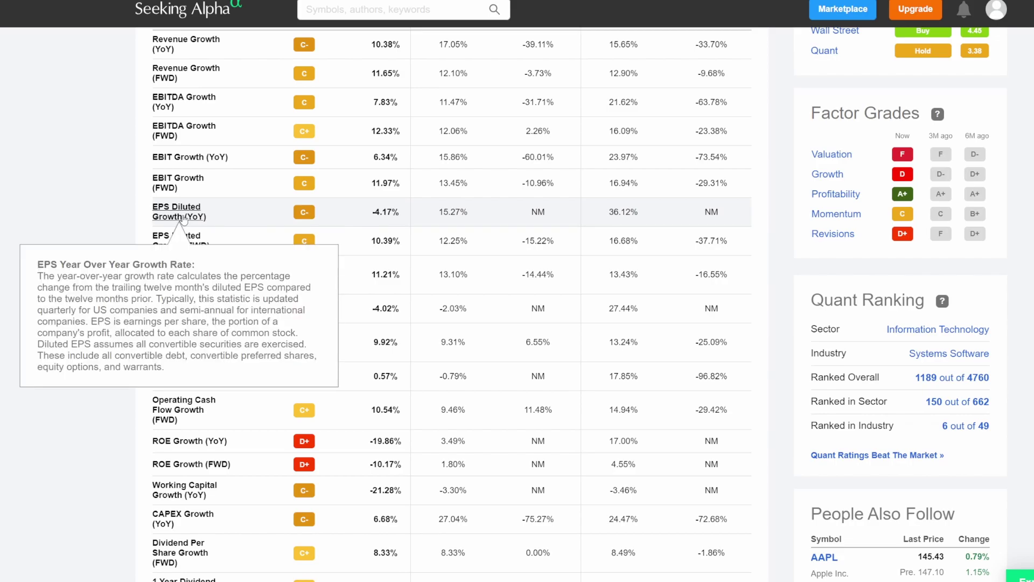
pyautogui.moveTo(196, 252)
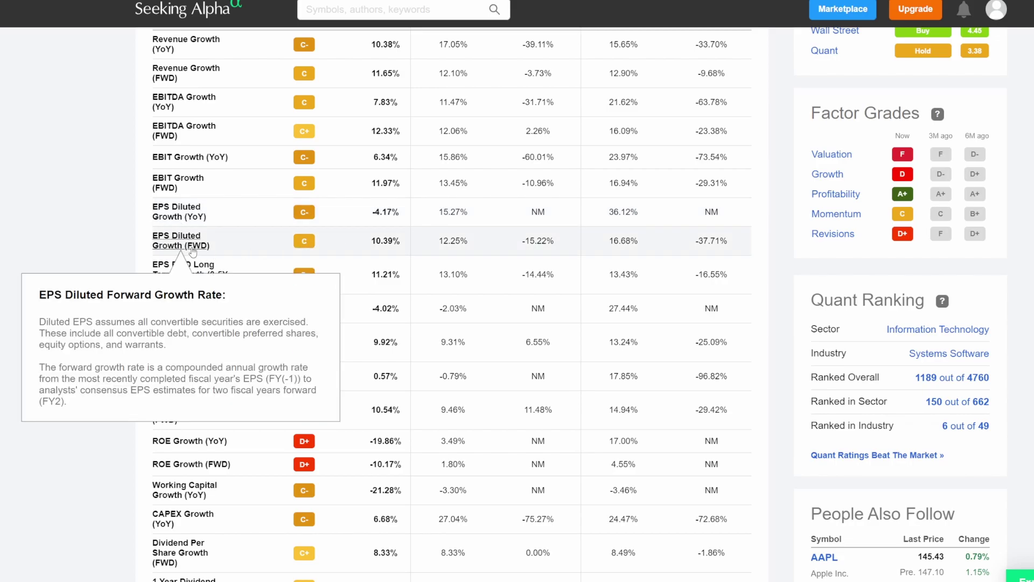
# Step: Examine the 10-year, 5-year, 3-year and year-over-year EPS (Diluted) rates in the Compound Annual Growth Rates table
pyautogui.scroll(-1, 385, 265)
pyautogui.scroll(-7, 383, 263)
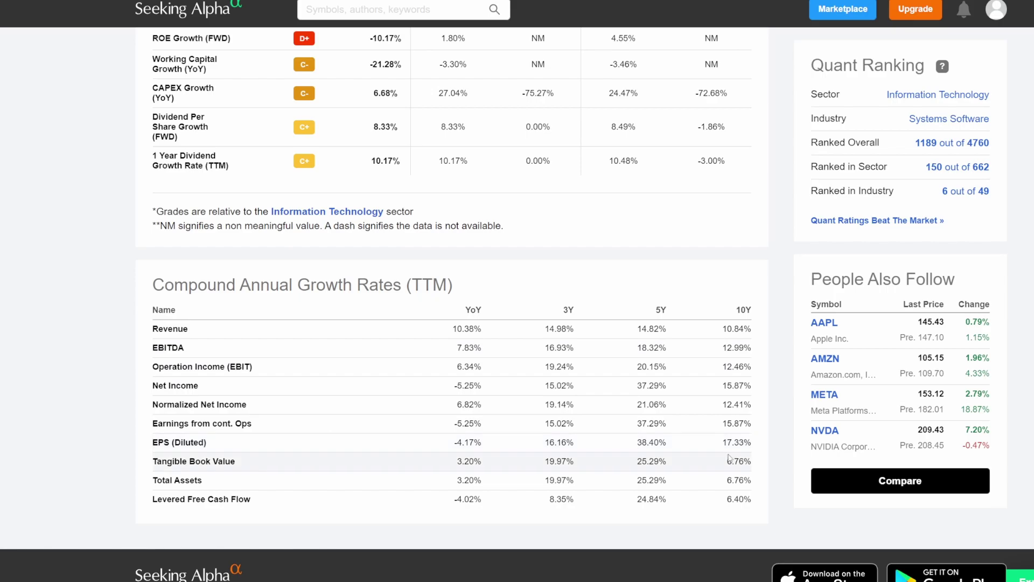
pyautogui.moveTo(723, 441); pyautogui.dragTo(750, 442)
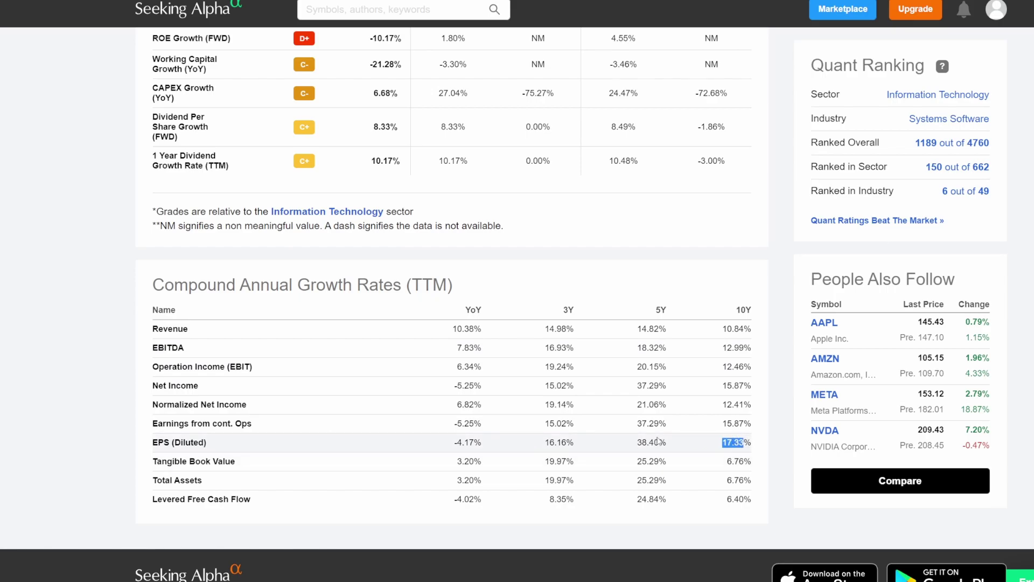
pyautogui.moveTo(636, 443); pyautogui.dragTo(651, 443)
pyautogui.moveTo(545, 443); pyautogui.dragTo(567, 442)
pyautogui.moveTo(459, 443); pyautogui.dragTo(477, 443)
pyautogui.click(476, 443)
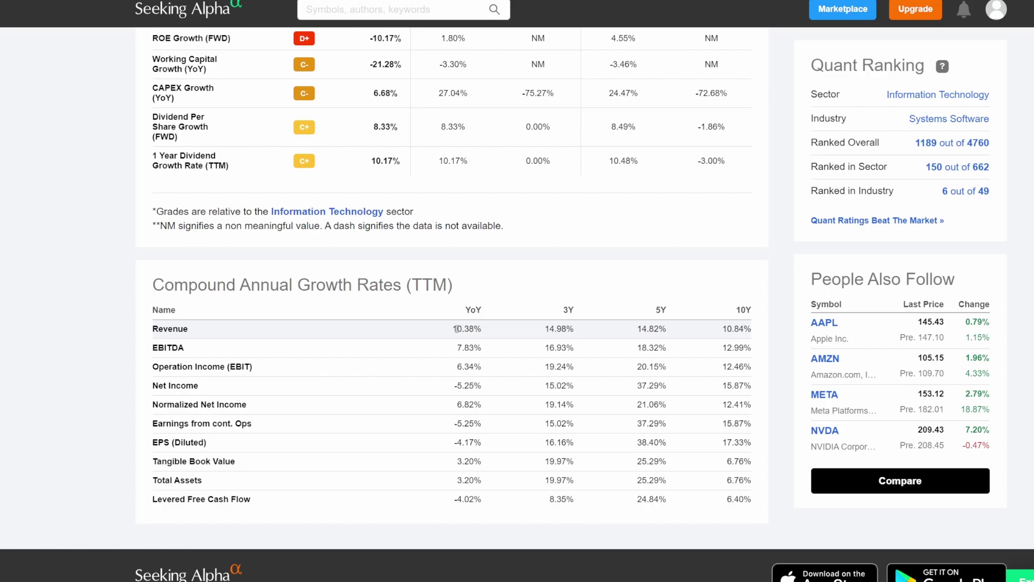
# Step: Examine the year-over-year, 3-year, 5-year and 10-year Revenue rates in the Compound Annual Growth Rates table
pyautogui.moveTo(457, 328); pyautogui.dragTo(485, 330)
pyautogui.moveTo(548, 329); pyautogui.dragTo(574, 329)
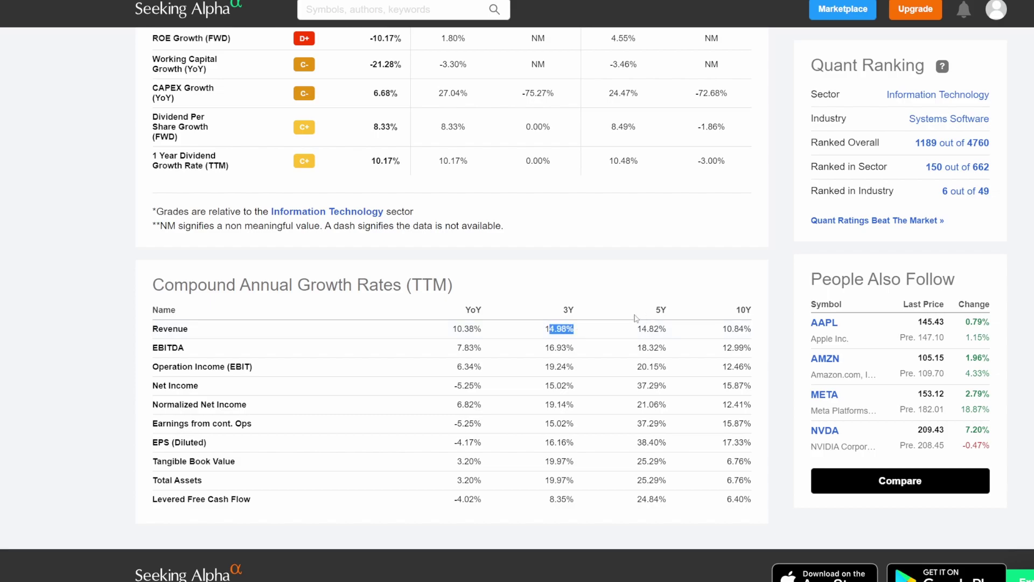
pyautogui.moveTo(638, 329); pyautogui.dragTo(659, 329)
pyautogui.moveTo(722, 329); pyautogui.dragTo(749, 329)
pyautogui.click(749, 330)
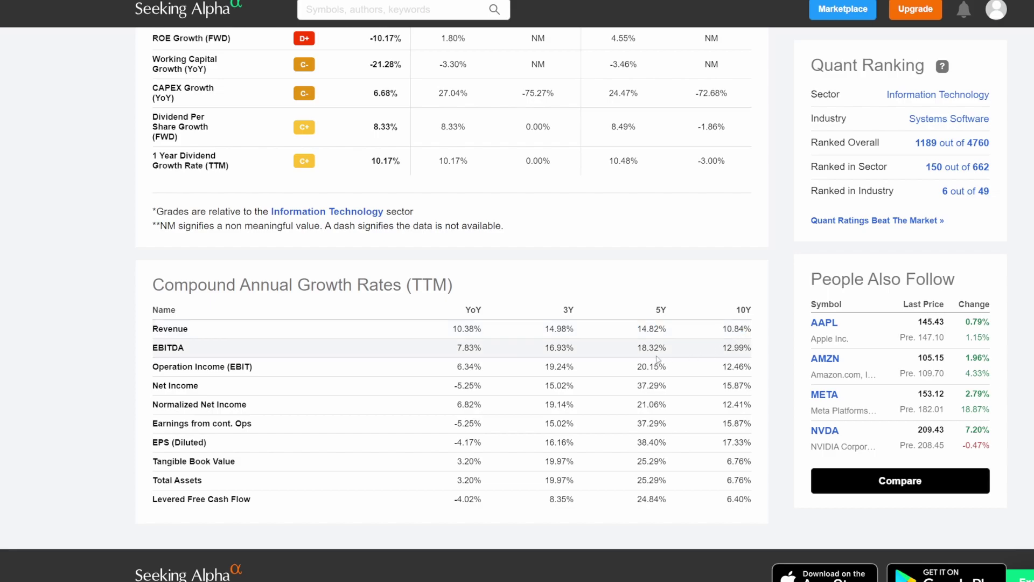
# Step: Review the EPS Diluted Growth rows of the growth metrics again, comparing Microsoft with the sector median and its 5-year average
pyautogui.scroll(3, 646, 345)
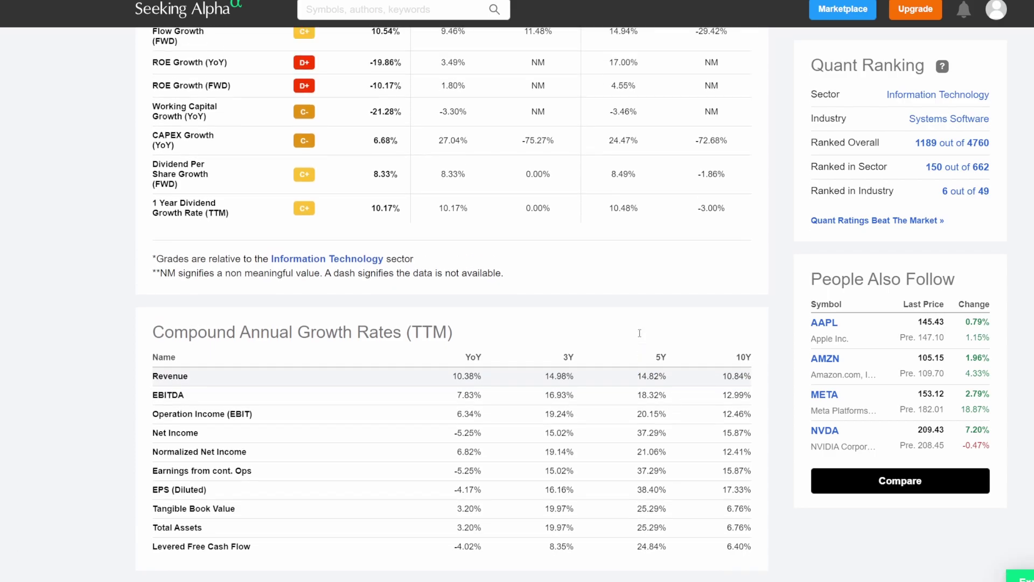
pyautogui.scroll(5, 640, 336)
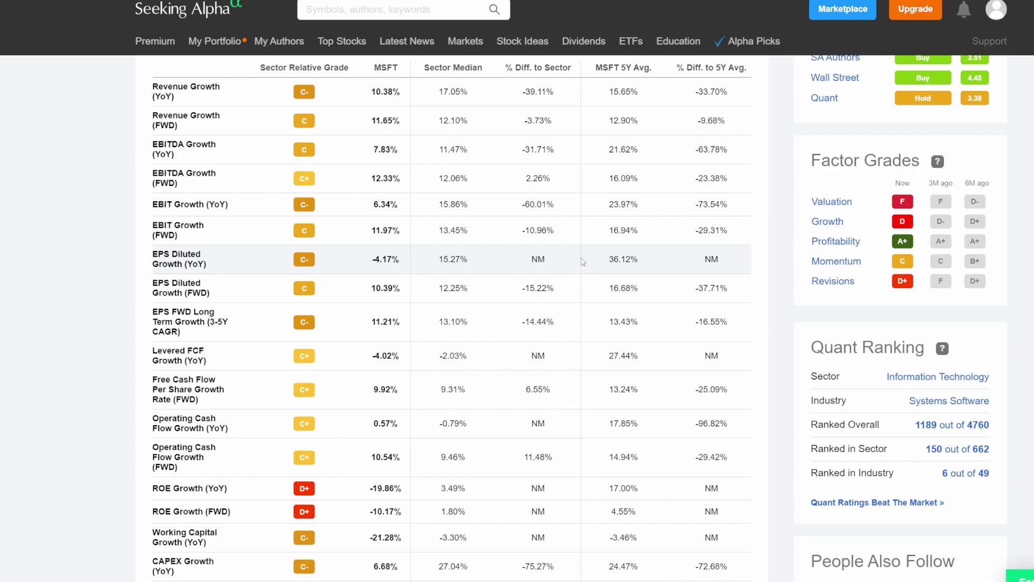
pyautogui.scroll(-3, 539, 251)
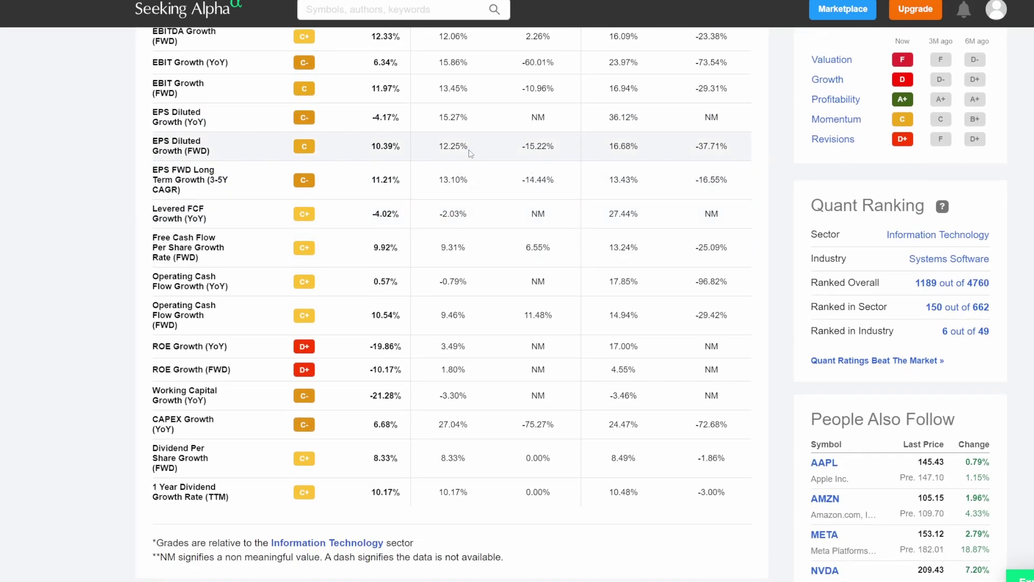
pyautogui.scroll(-5, 478, 275)
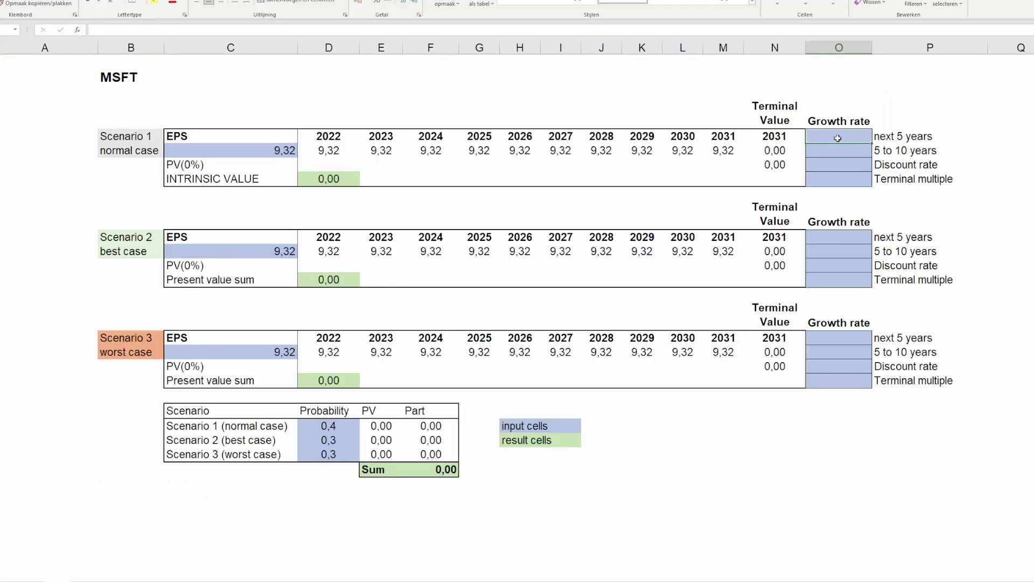
# Step: In the spreadsheet, set Scenario 1's growth rate to 10% for the next 5 years and 8% for 5 to 10 years, with a 12% discount rate
pyautogui.write('10')
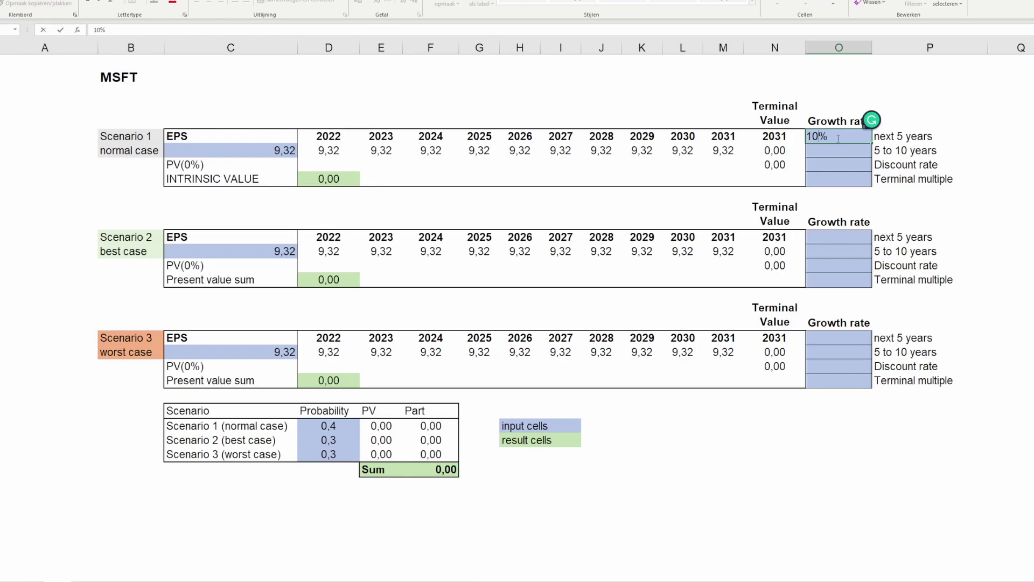
pyautogui.press('Return')
pyautogui.write('8')
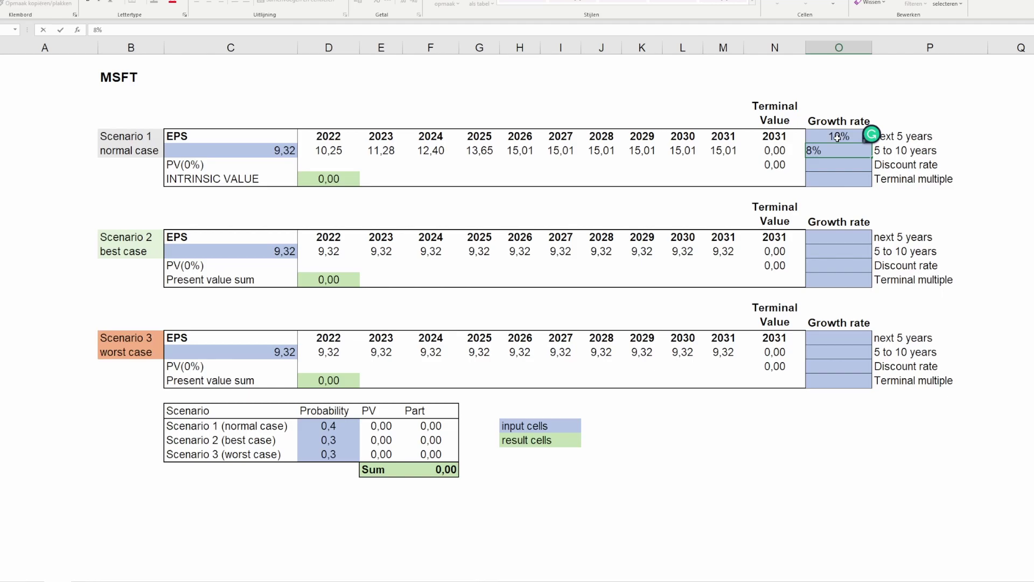
pyautogui.press('Return')
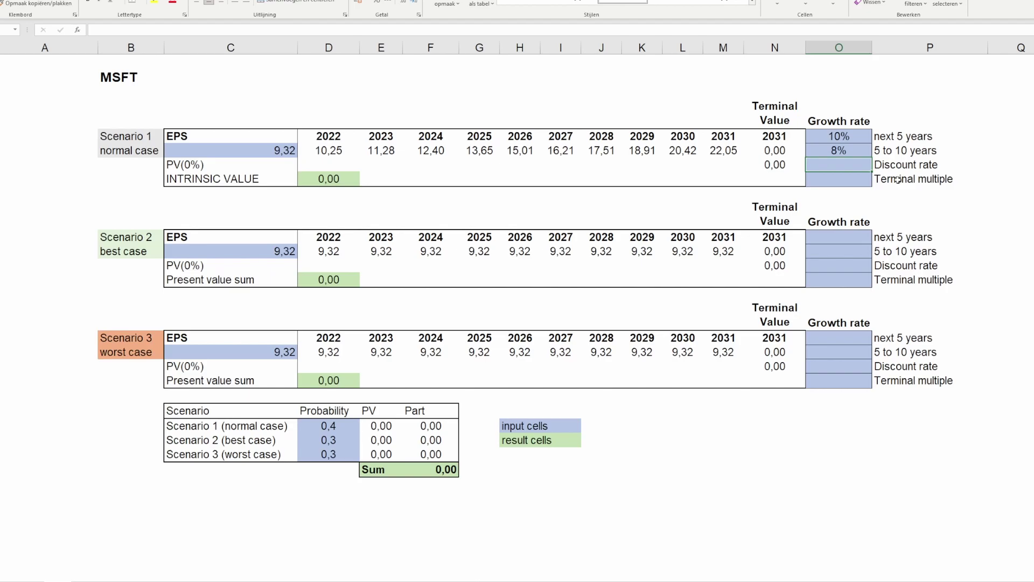
pyautogui.write('12')
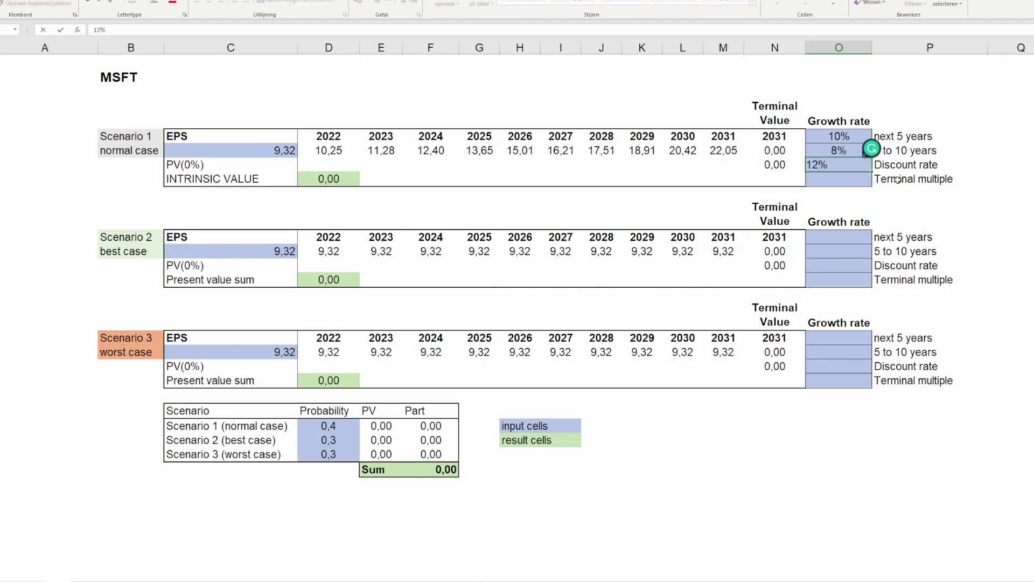
pyautogui.press('Return')
pyautogui.click(853, 166)
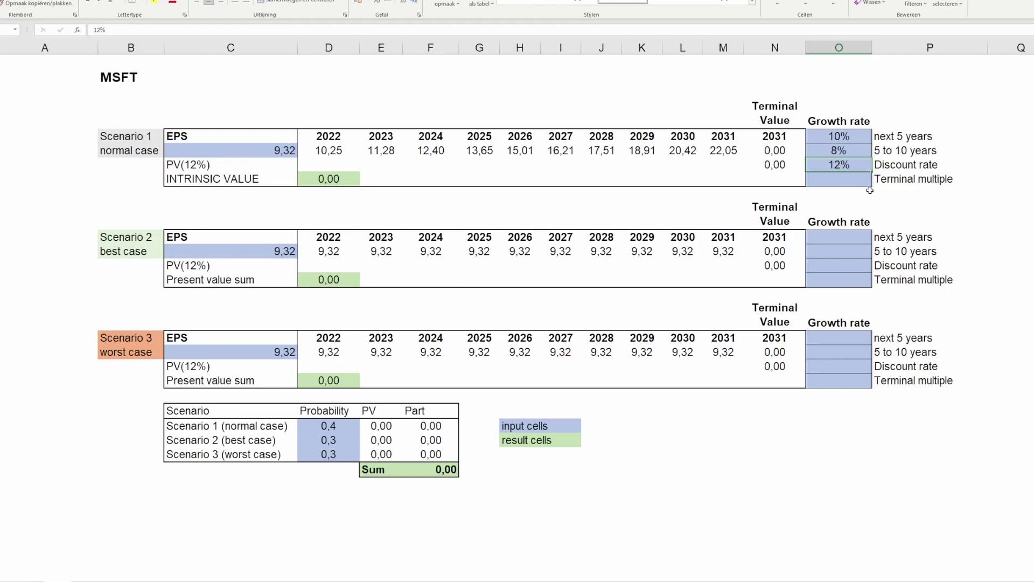
# Step: Switch to Seeking Alpha and open Microsoft's valuation metrics as a reference for Scenario 1's terminal multiple
pyautogui.click(846, 176)
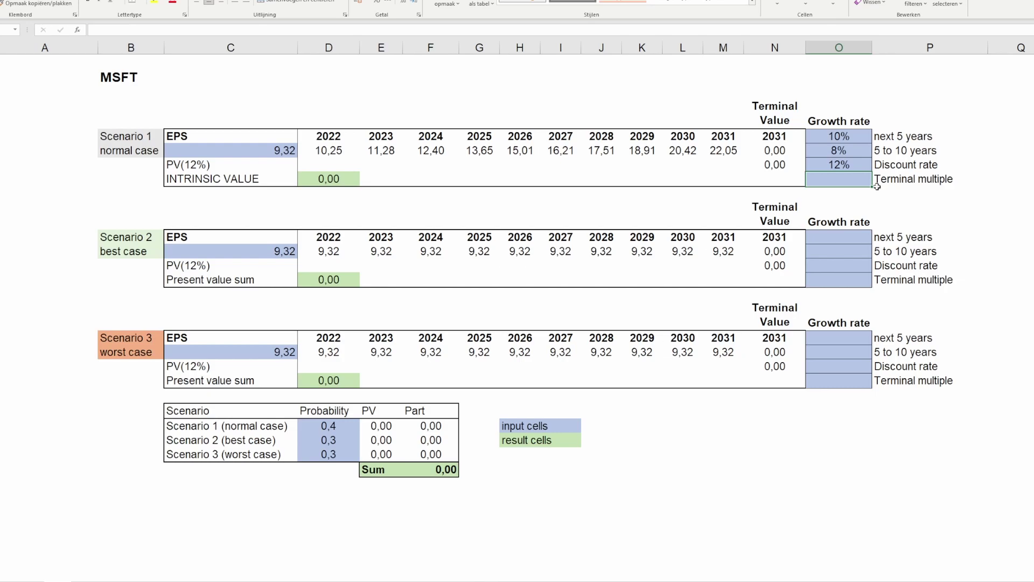
pyautogui.click(388, 581)
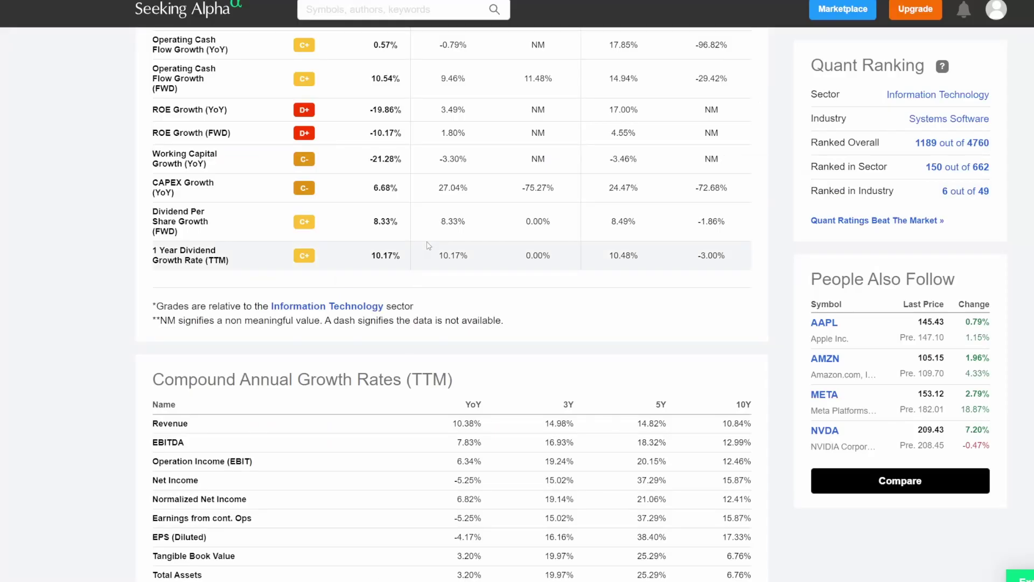
pyautogui.scroll(3, 522, 229)
pyautogui.scroll(6, 522, 229)
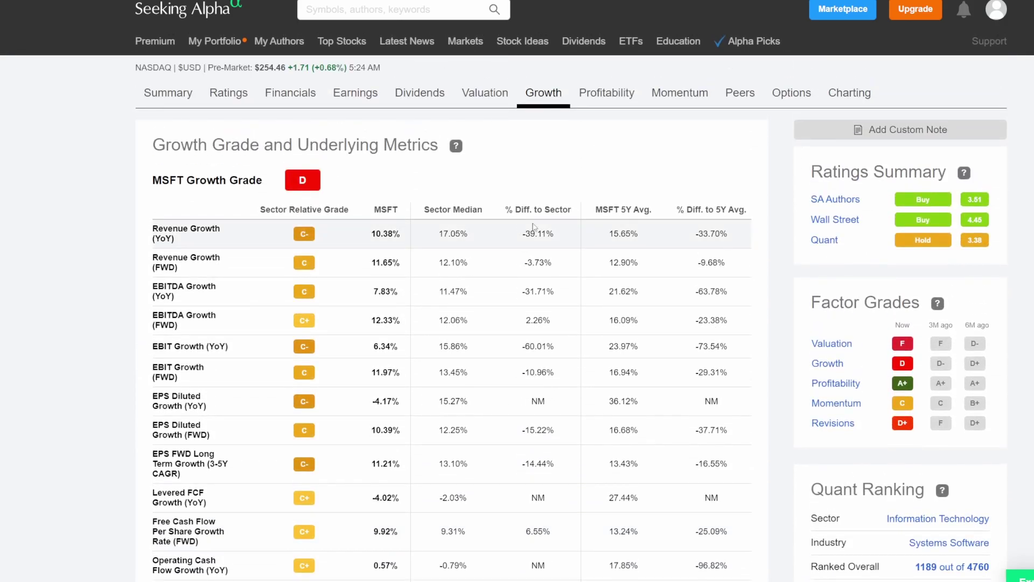
pyautogui.click(490, 98)
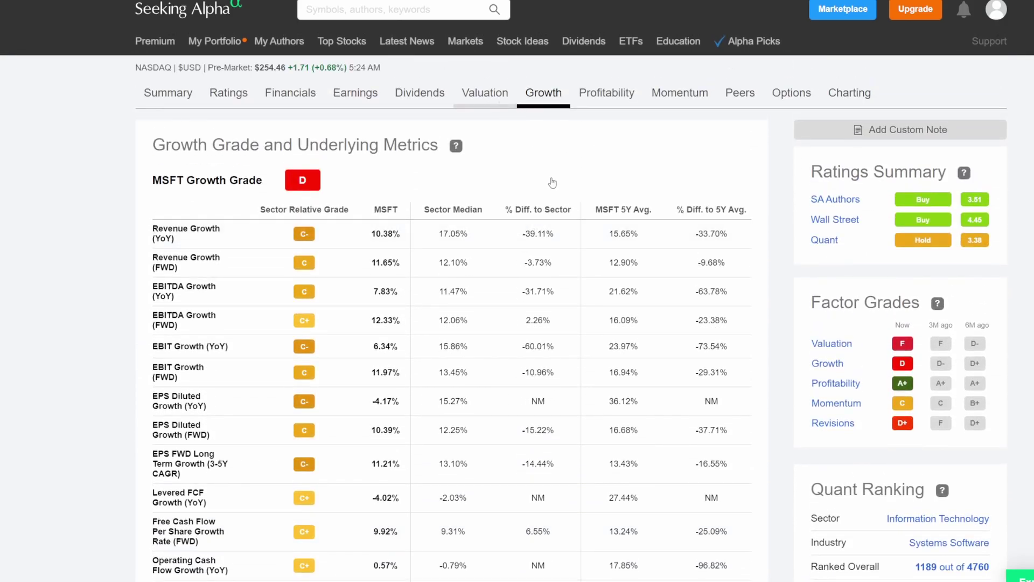
pyautogui.scroll(-1, 340, 229)
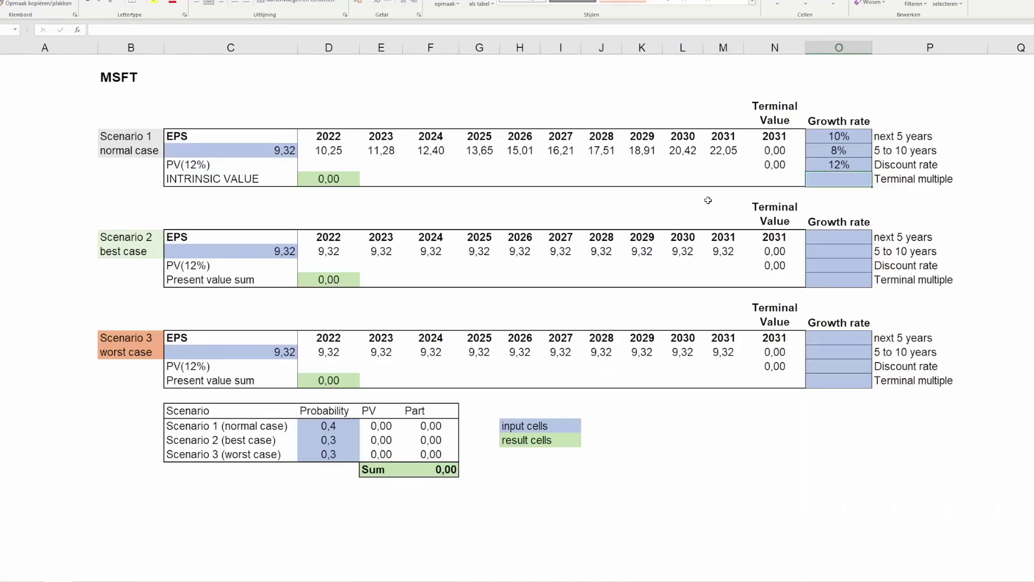
# Step: Back in the spreadsheet, set Scenario 1's terminal multiple to 20 and check its intrinsic value cell
pyautogui.click(849, 182)
pyautogui.write('20')
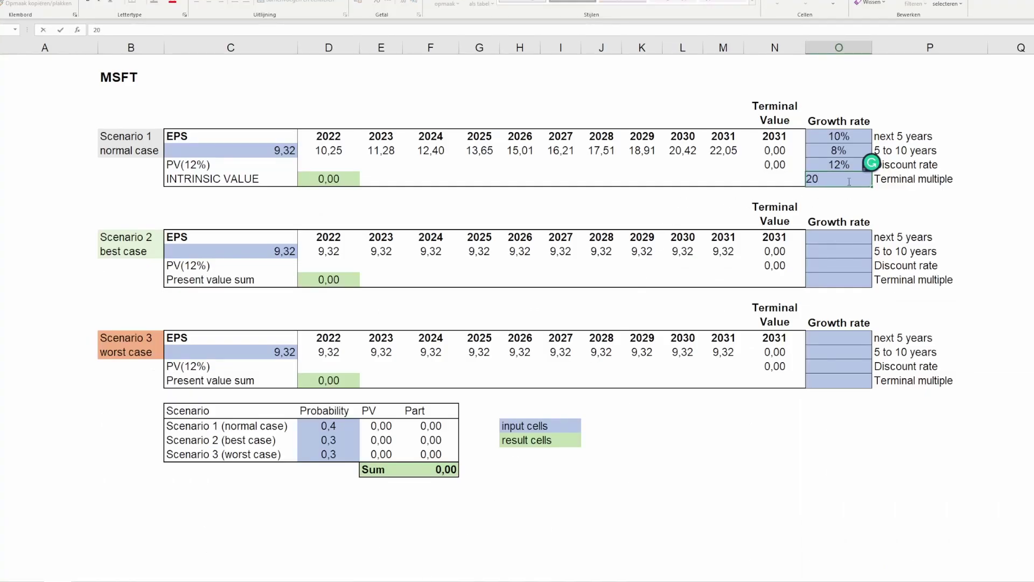
pyautogui.press('Return')
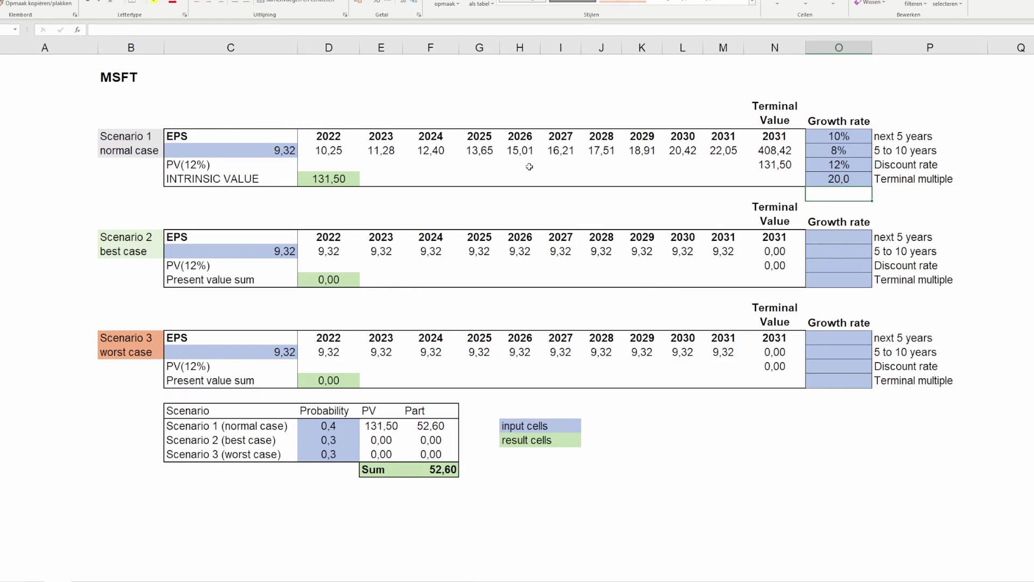
pyautogui.click(335, 182)
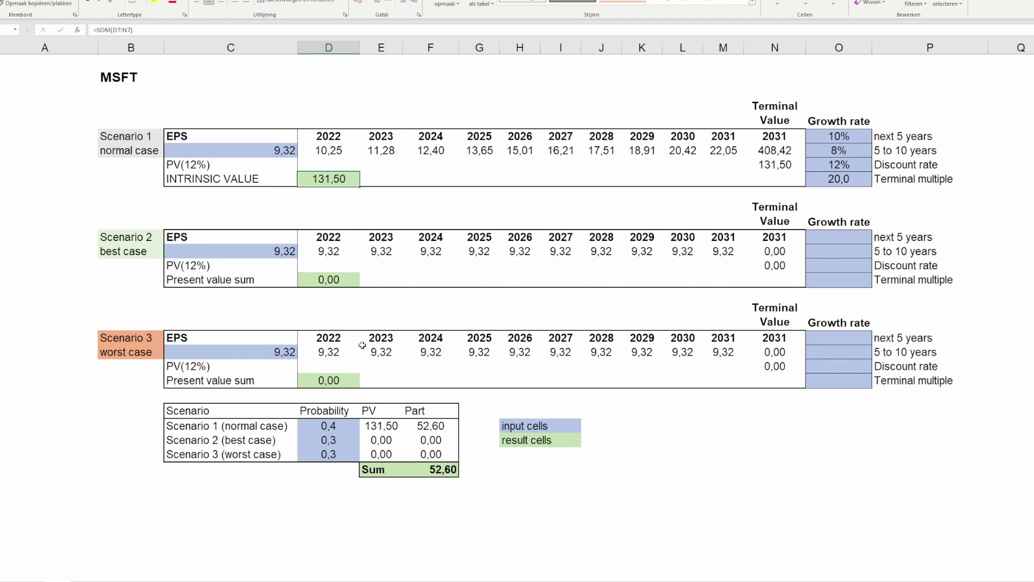
# Step: Set Scenario 2's growth rate to 12% for the next 5 years and 10% for 5 to 10 years, with a 14% discount rate
pyautogui.click(856, 237)
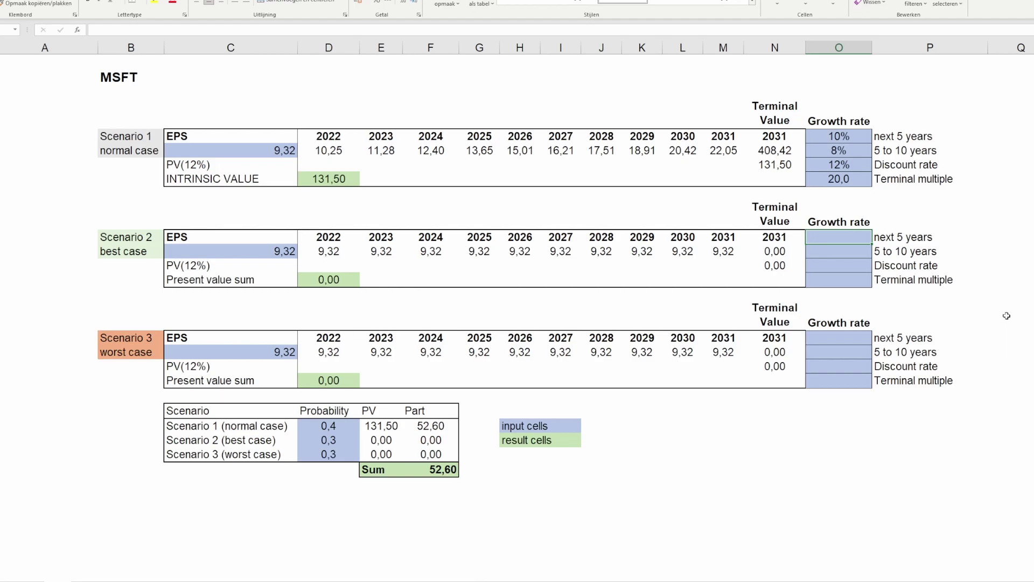
pyautogui.write('12%')
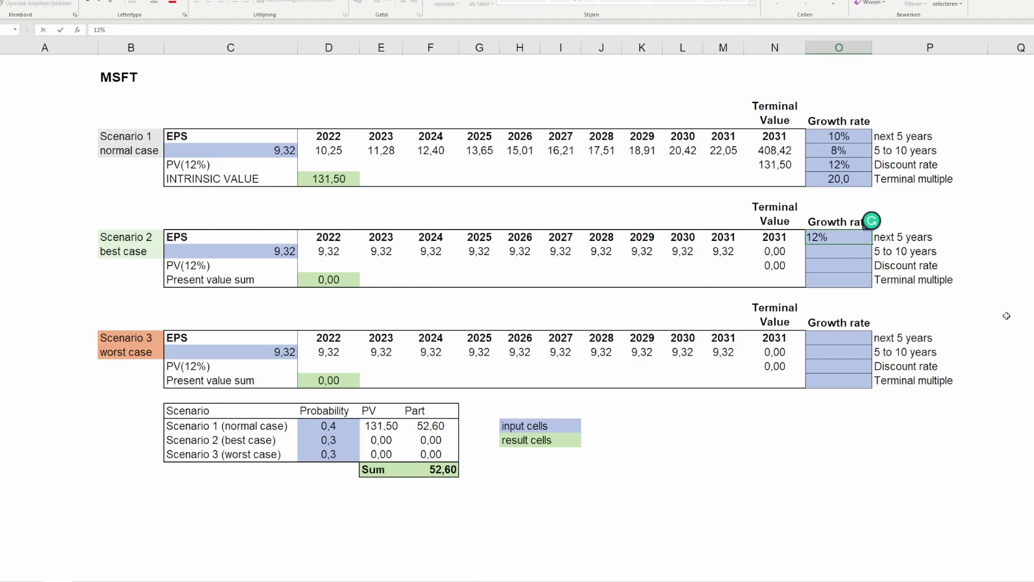
pyautogui.press('Return')
pyautogui.write('10%')
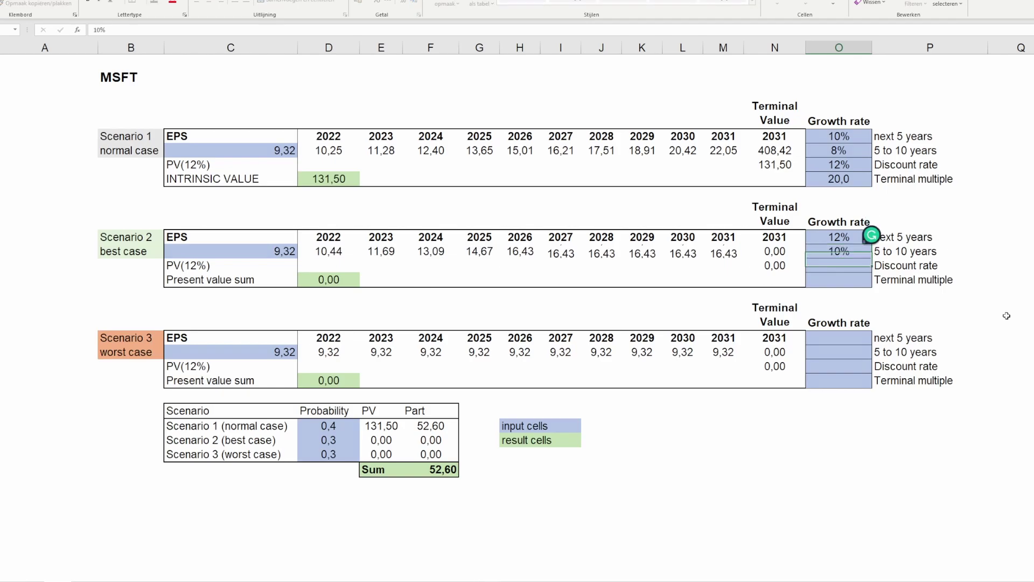
pyautogui.press('Return')
pyautogui.write('14%')
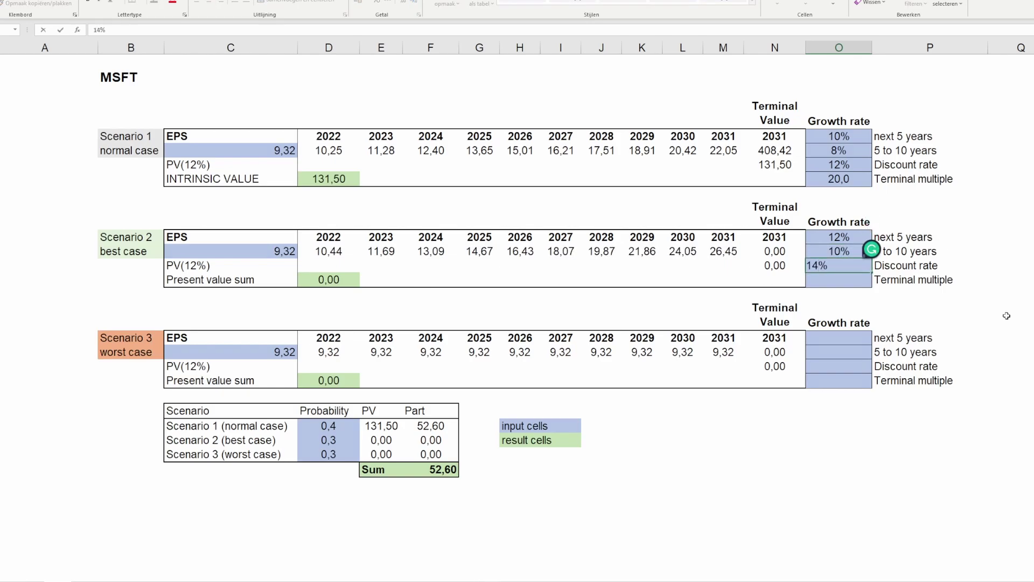
pyautogui.press('Return')
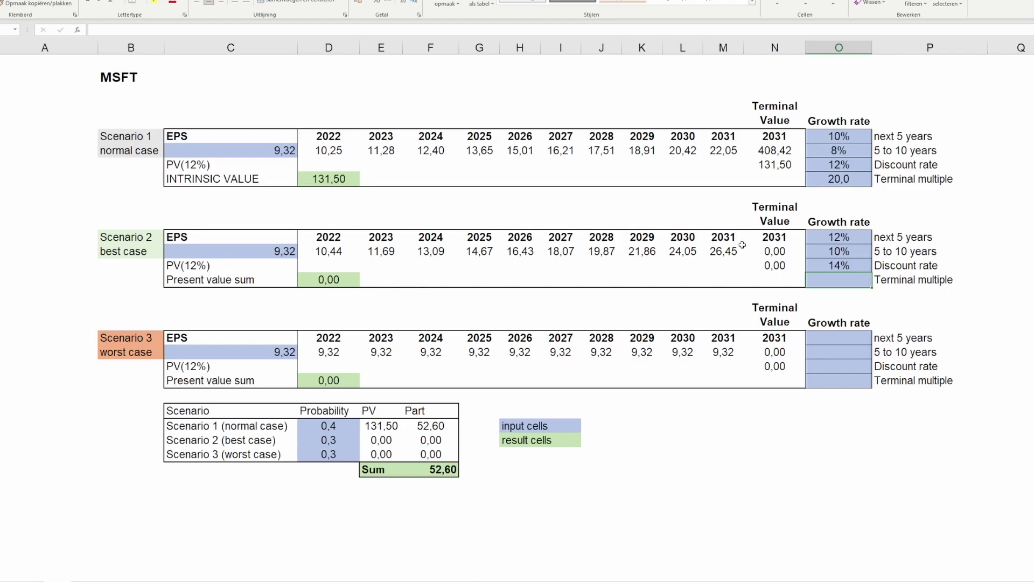
# Step: Set Scenario 2's terminal multiple to 25 and review it alongside the scenario's discount rate
pyautogui.click(128, 151)
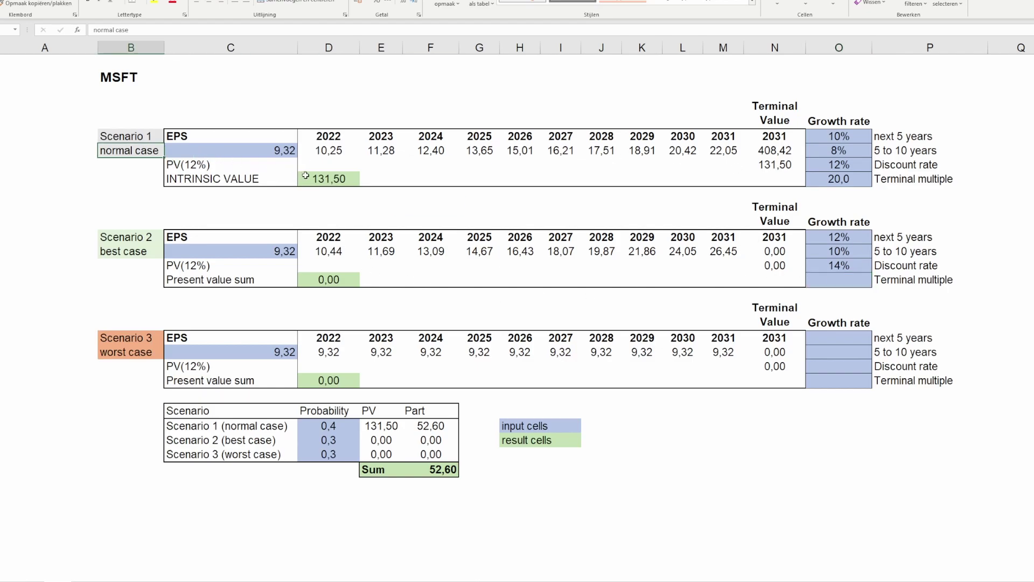
pyautogui.click(856, 264)
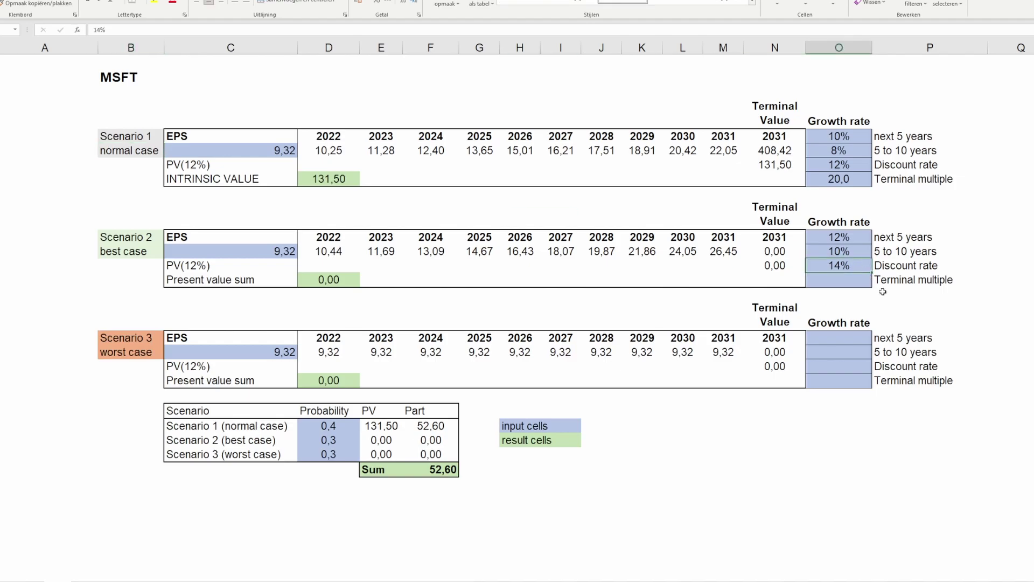
pyautogui.click(856, 280)
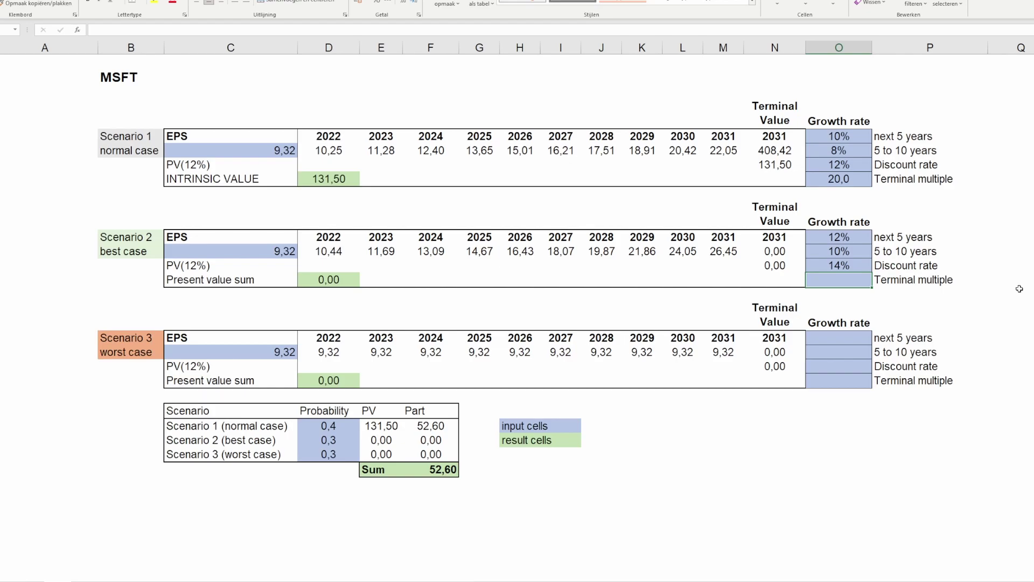
pyautogui.write('25')
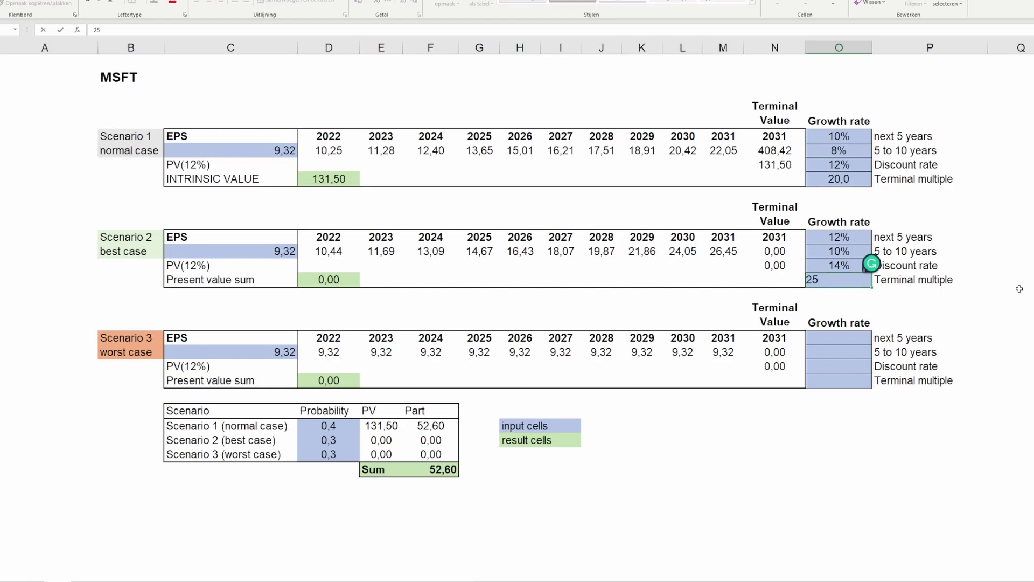
pyautogui.press('Return')
pyautogui.press('Up')
pyautogui.press('Up')
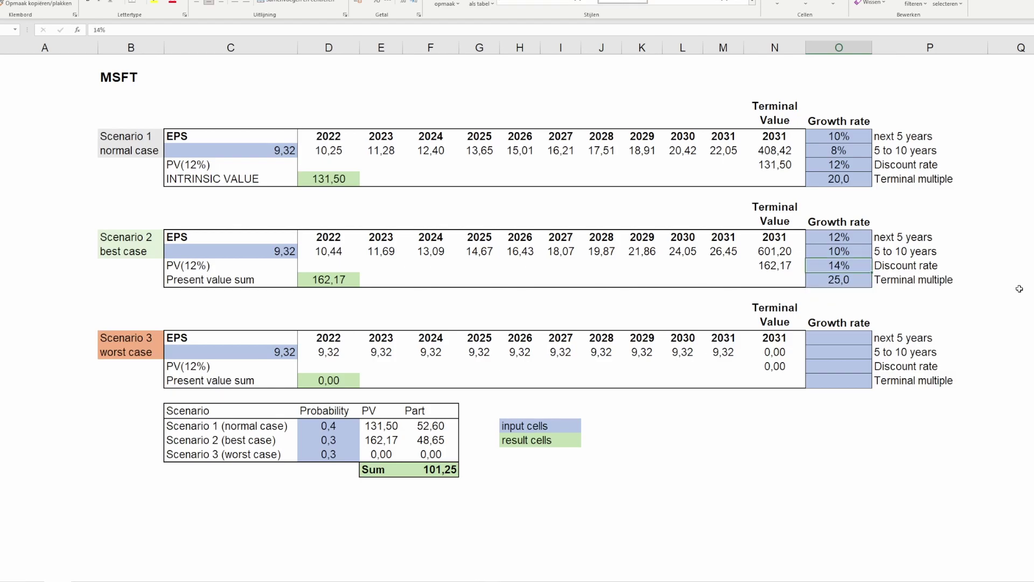
pyautogui.press('Down')
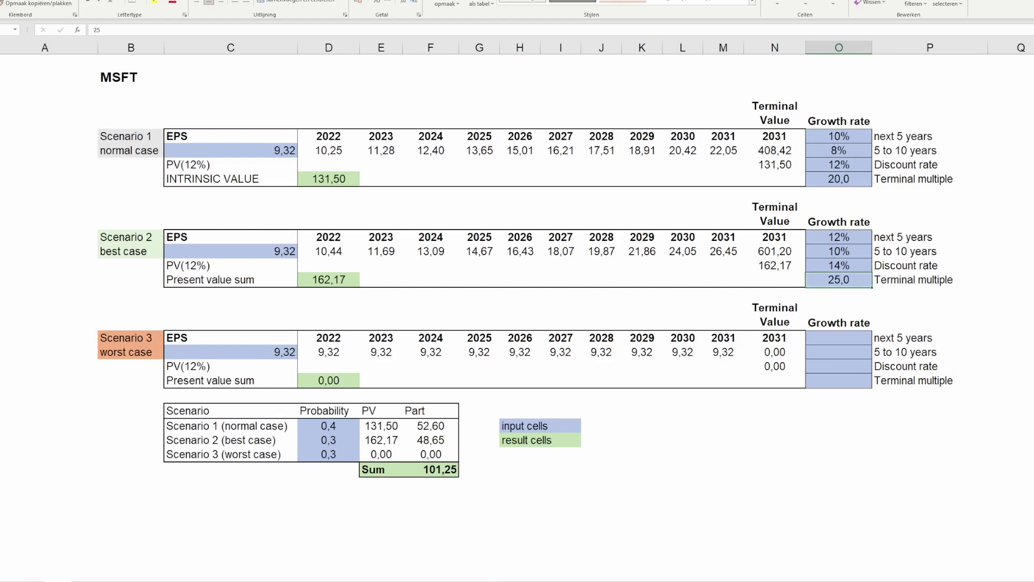
# Step: Try a 12% discount rate in Scenario 2 to compare the present value, and undo the change
pyautogui.press('Up')
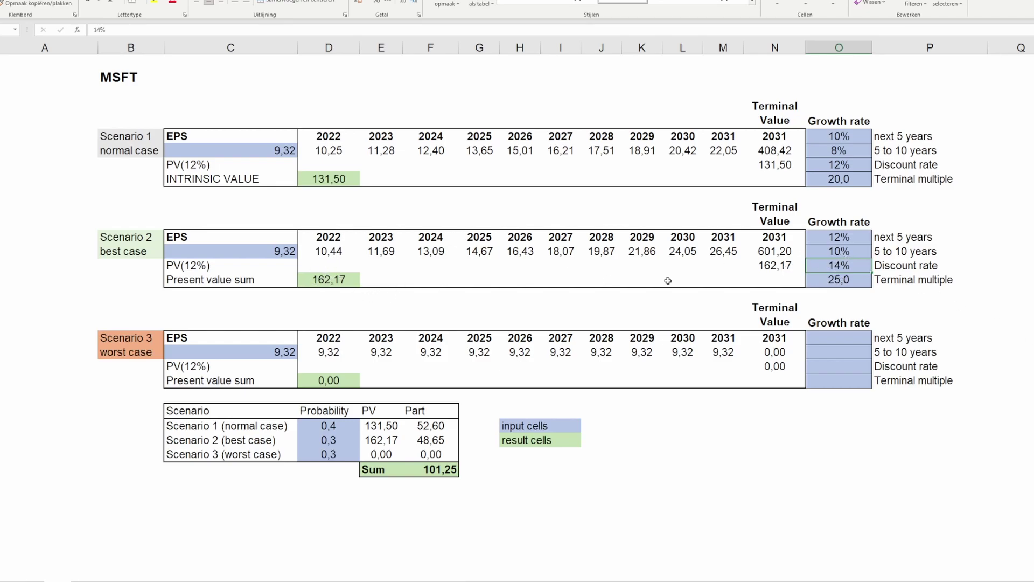
pyautogui.write('12')
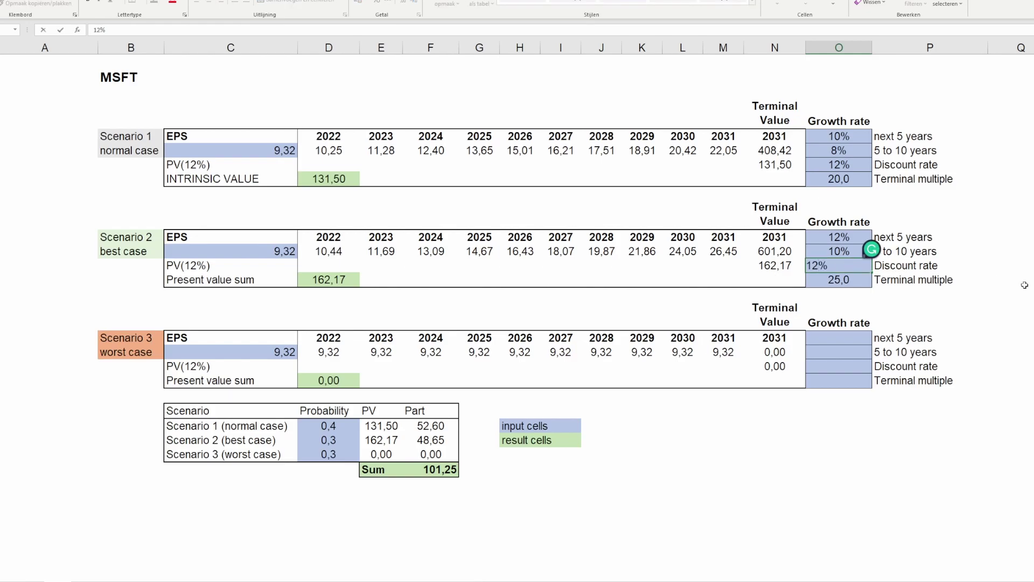
pyautogui.press('Return')
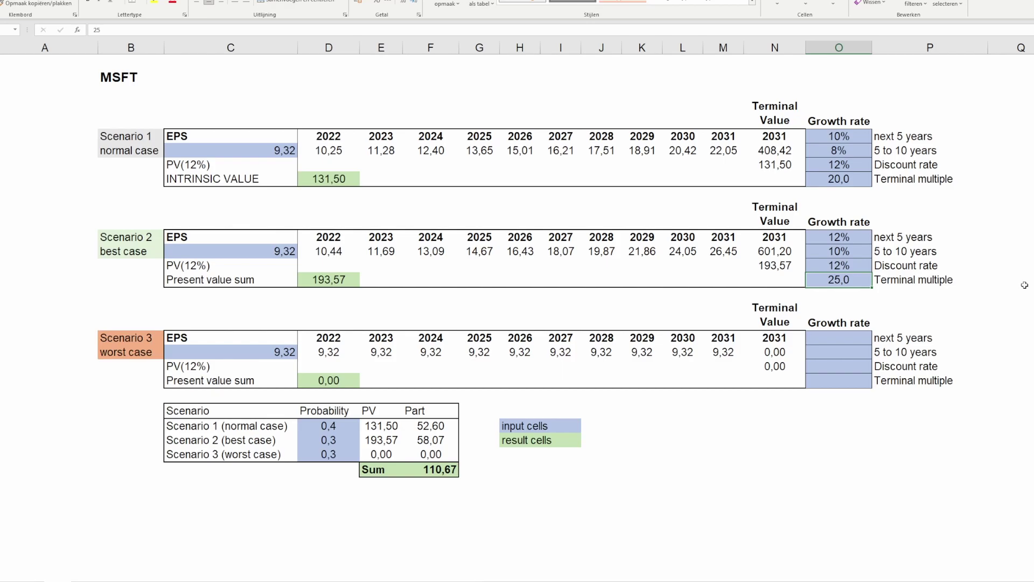
pyautogui.hotkey('ctrl', 'z')
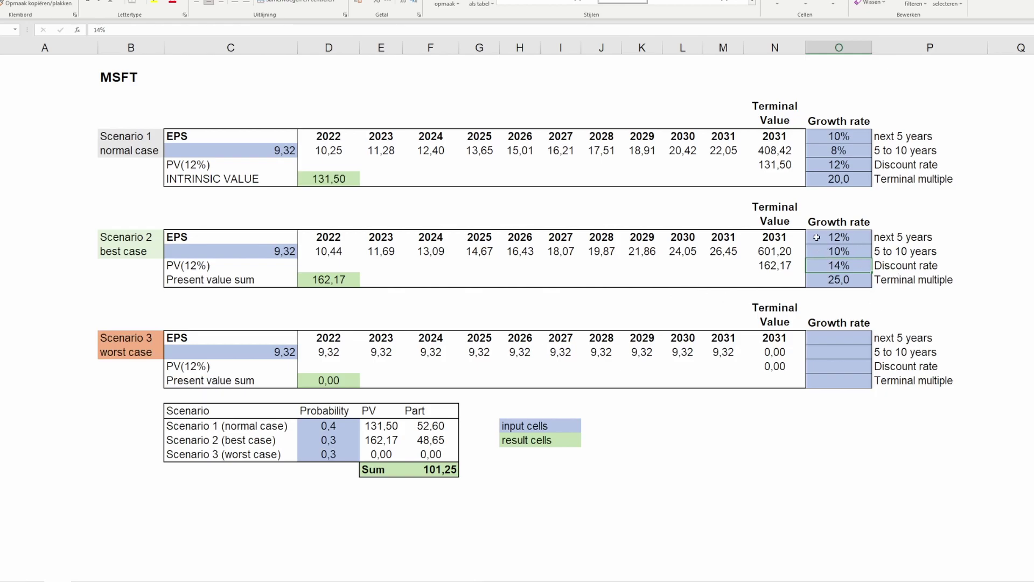
# Step: Set Scenario 3's growth rate to 8% for the next 5 years and 6% for 5 to 10 years
pyautogui.click(850, 252)
pyautogui.press('Down')
pyautogui.click(855, 341)
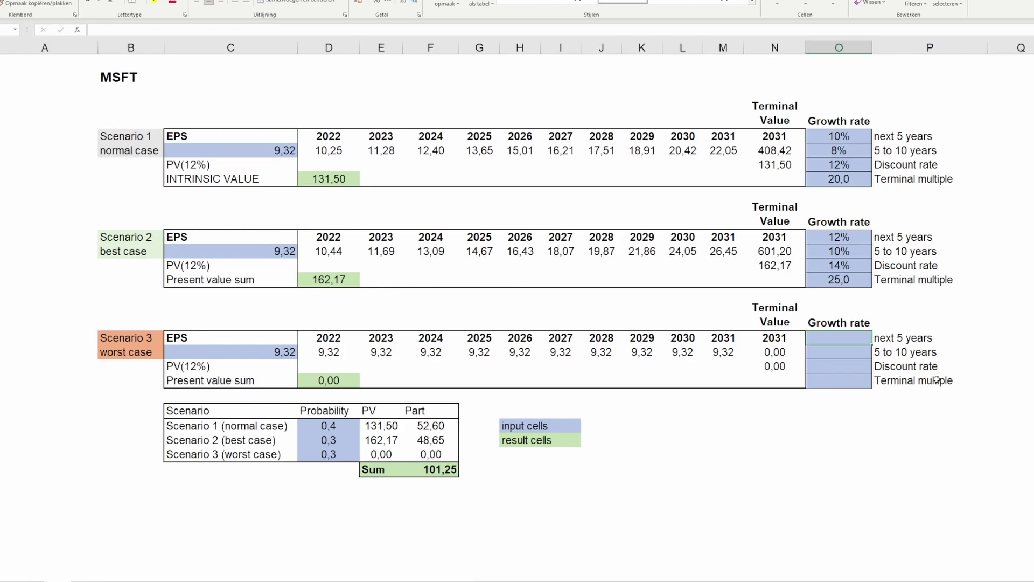
pyautogui.write('8')
pyautogui.press('Return')
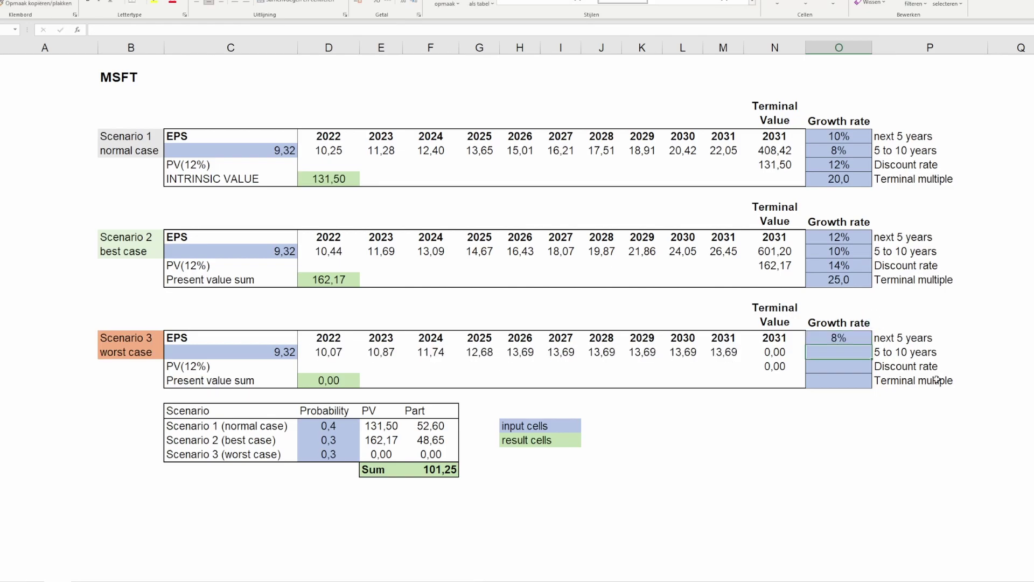
pyautogui.write('6')
pyautogui.press('Return')
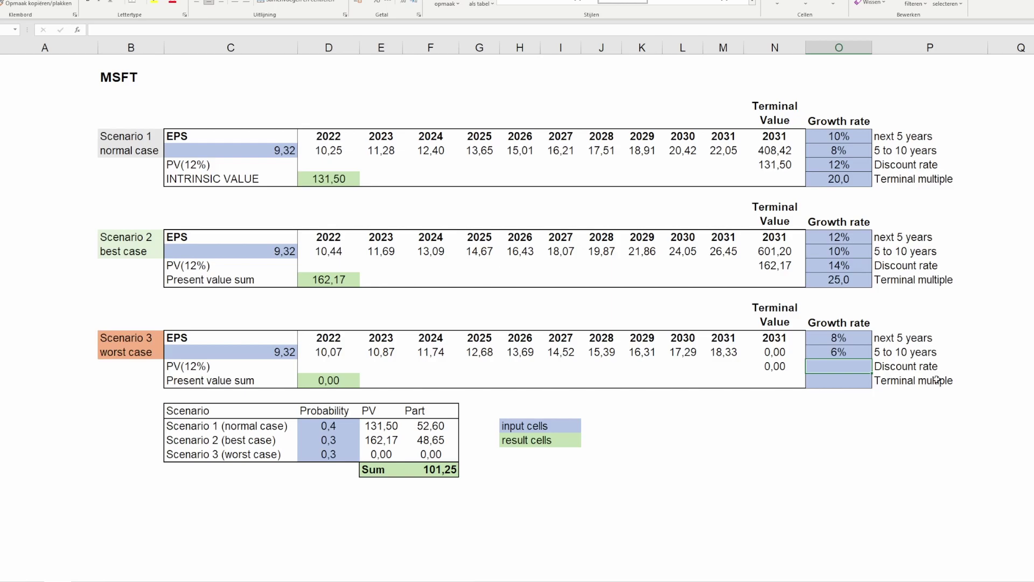
# Step: Set Scenario 3's discount rate to 10% and its terminal multiple to 15
pyautogui.write('10')
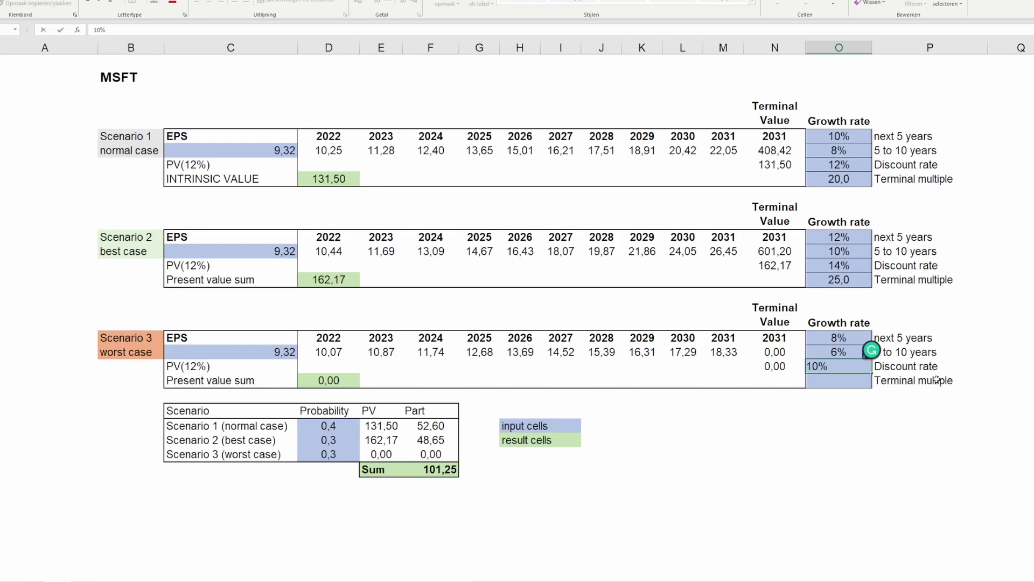
pyautogui.press('Return')
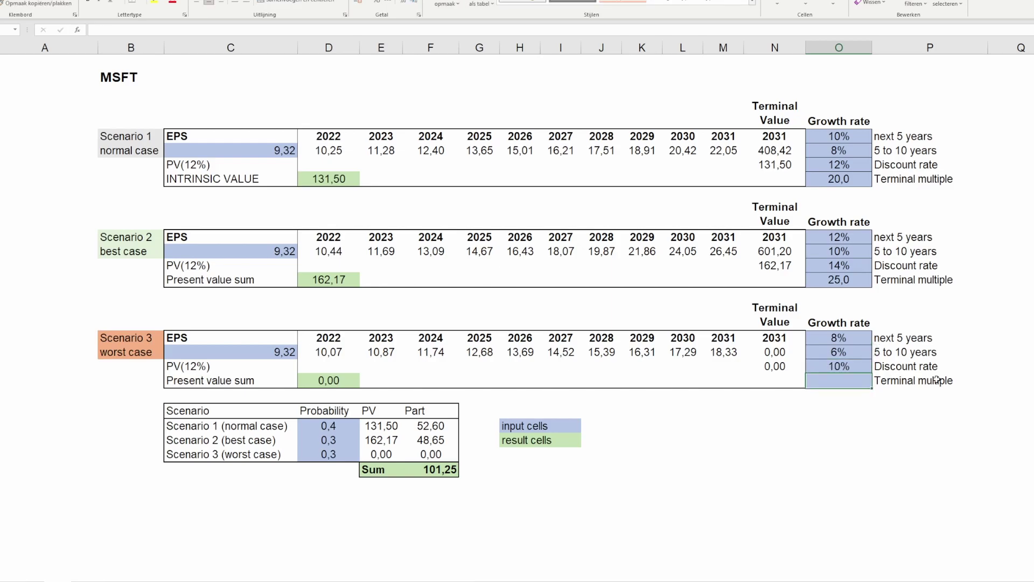
pyautogui.write('15')
pyautogui.press('Return')
pyautogui.press('Up')
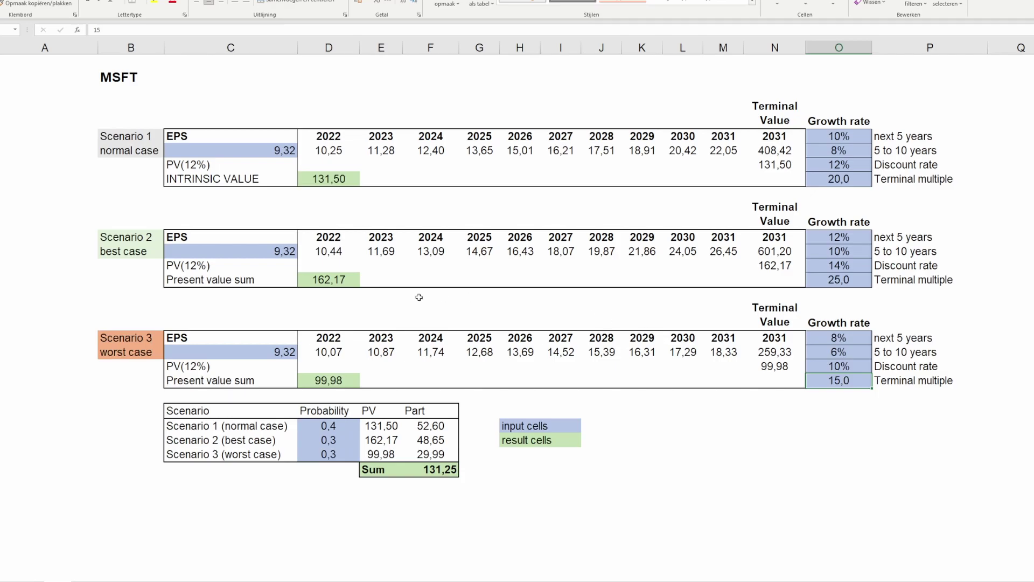
# Step: Review Scenario 3's rates and present value sum, and check the weighted sum in the probability table
pyautogui.moveTo(855, 339); pyautogui.dragTo(850, 365)
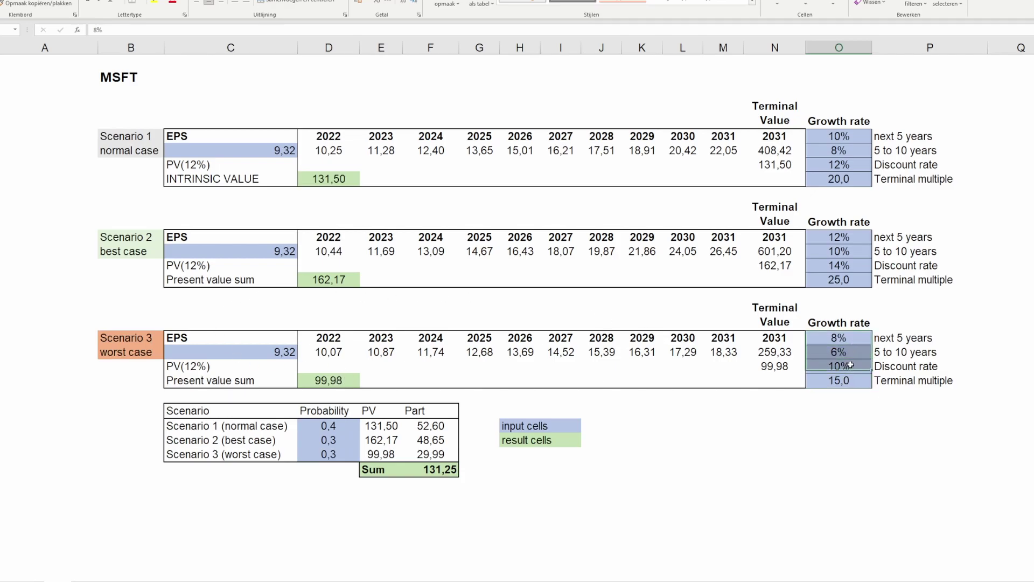
pyautogui.click(353, 383)
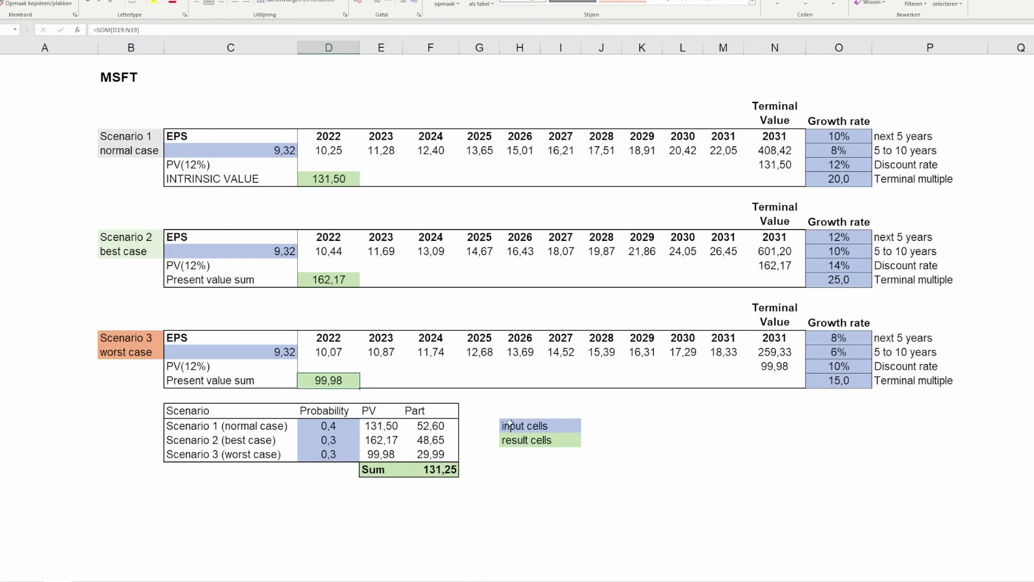
pyautogui.click(438, 468)
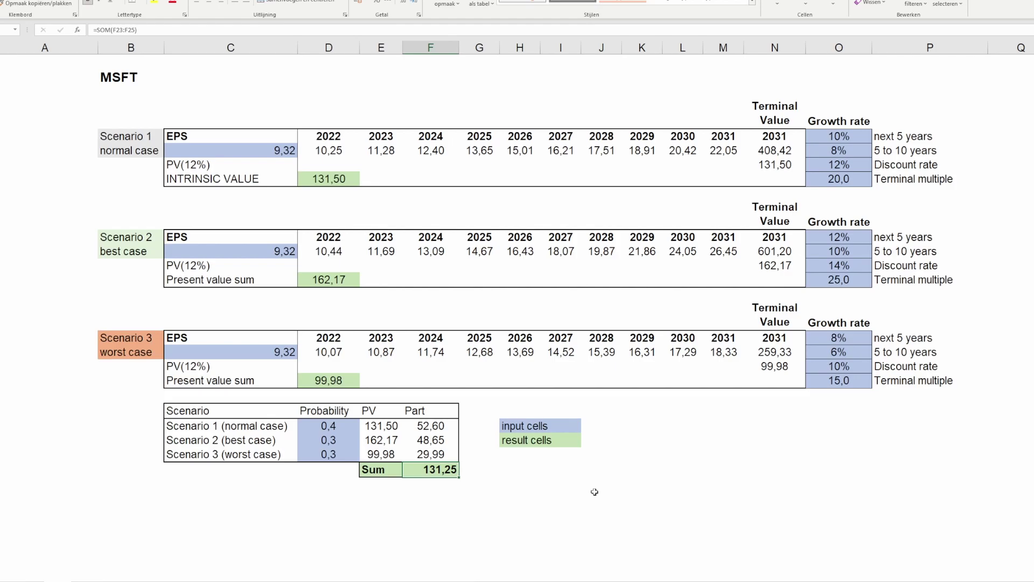
# Step: Review the probabilities assigned to the normal, best and worst case scenarios in the summary table
pyautogui.click(344, 426)
pyautogui.moveTo(343, 430); pyautogui.dragTo(337, 457)
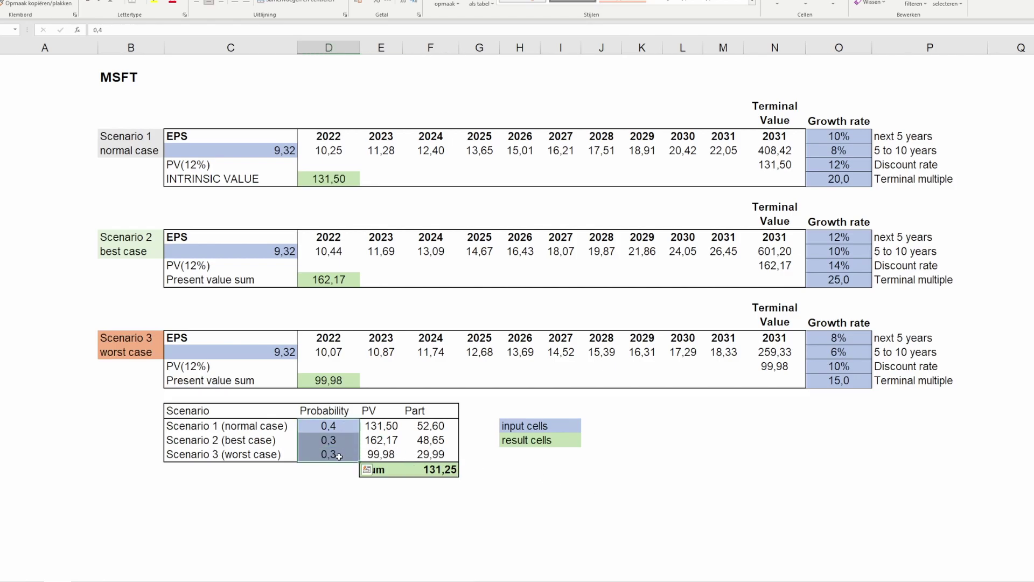
pyautogui.click(332, 427)
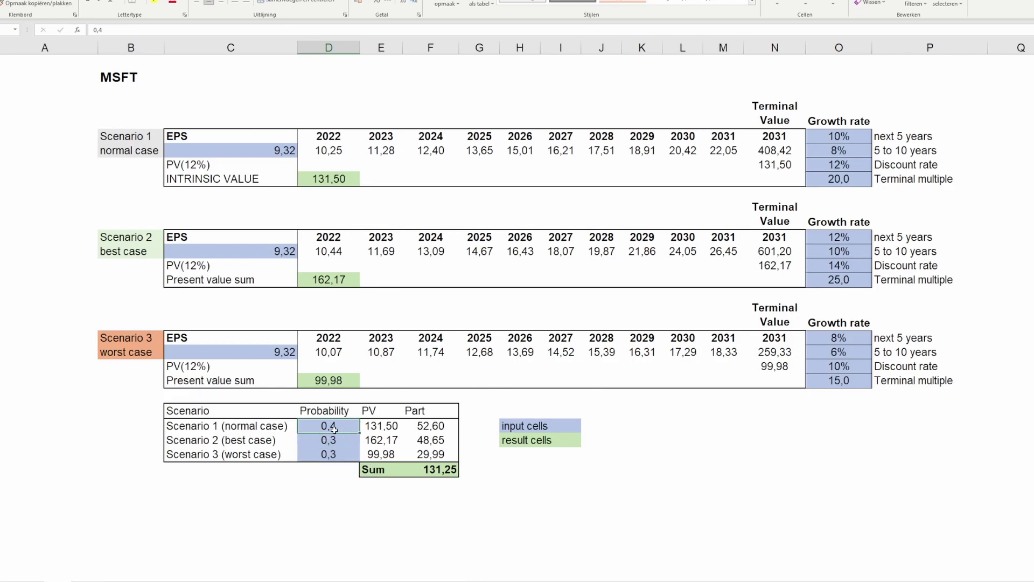
pyautogui.moveTo(228, 427); pyautogui.dragTo(326, 426)
pyautogui.click(330, 427)
pyautogui.moveTo(274, 444); pyautogui.dragTo(312, 457)
pyautogui.click(272, 455)
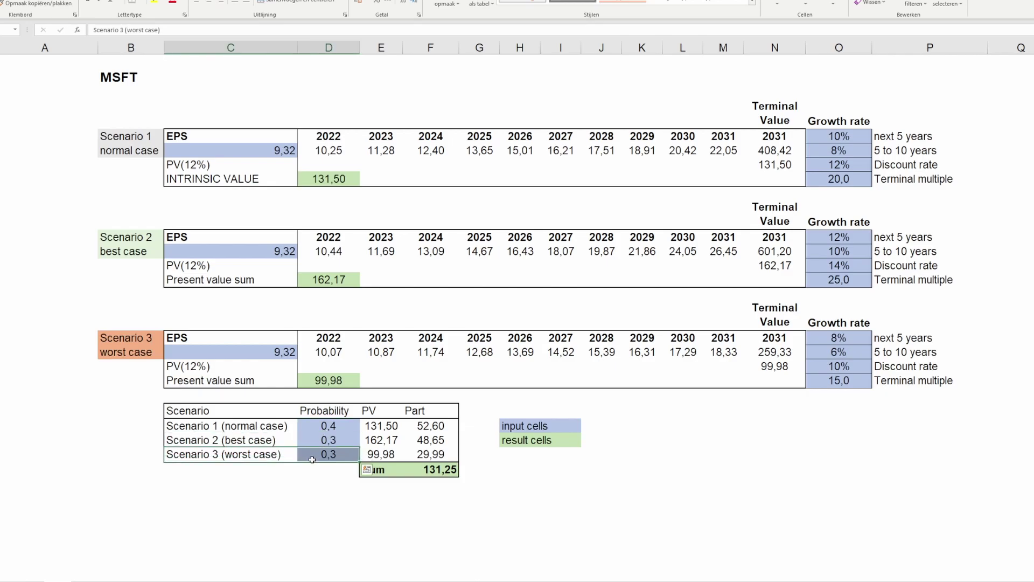
# Step: Set the scenario probabilities to 0,5 for normal, 0,25 for best and 0,25 for worst case, and check the weighted sum
pyautogui.click(342, 431)
pyautogui.doubleClick(348, 427)
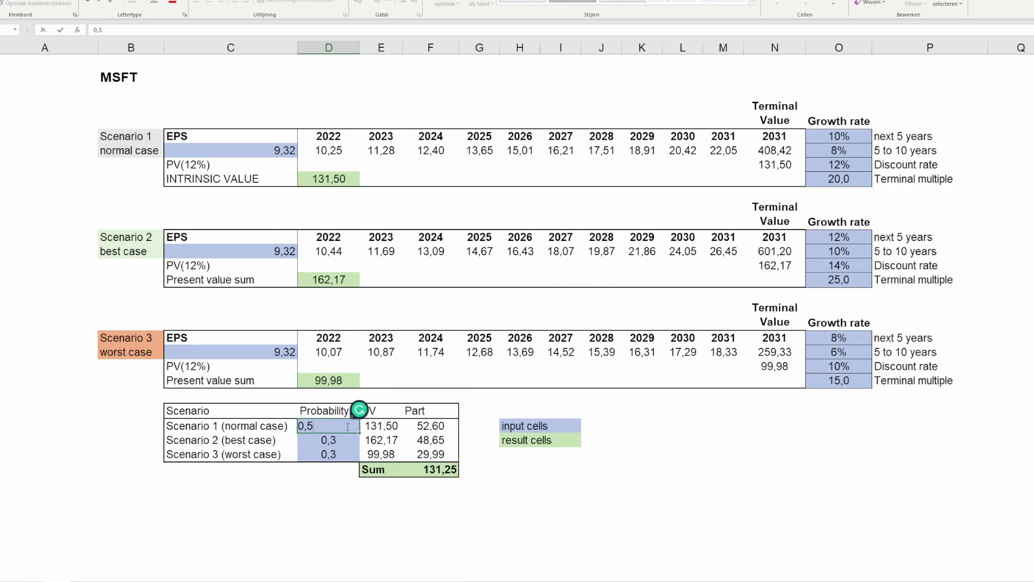
pyautogui.press('Return')
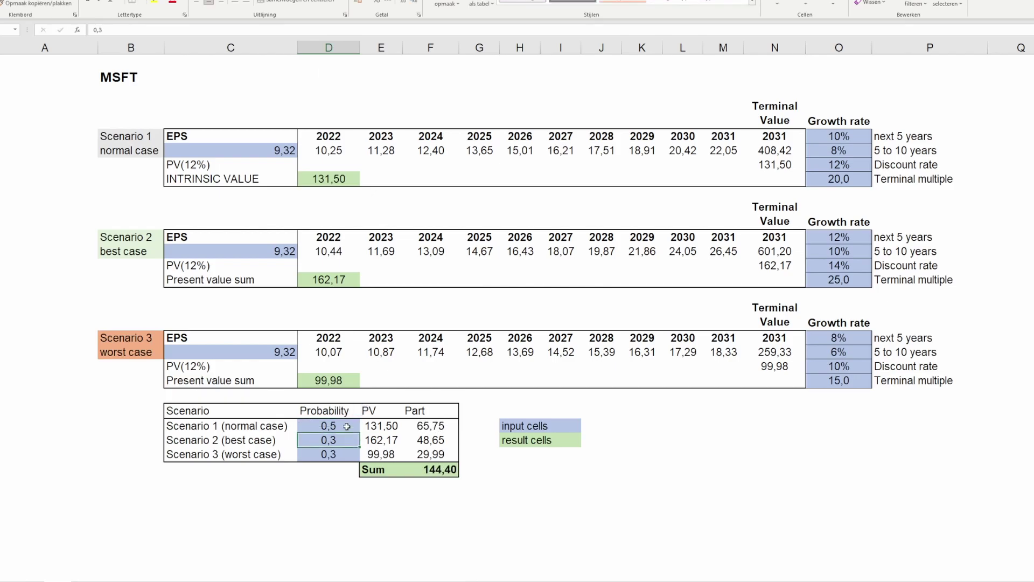
pyautogui.write('0,25')
pyautogui.press('Return')
pyautogui.write(',')
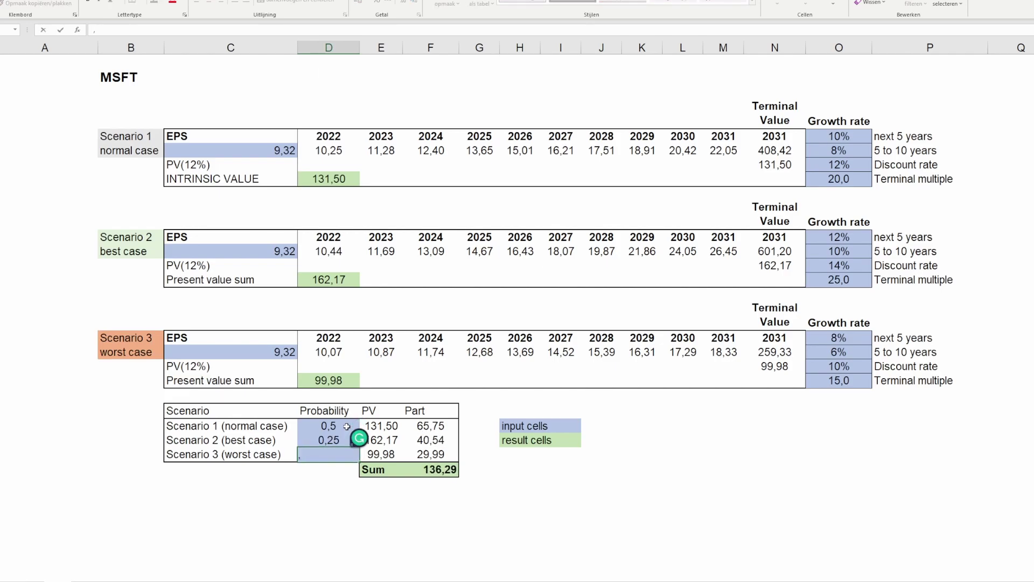
pyautogui.write(',25')
pyautogui.press('Return')
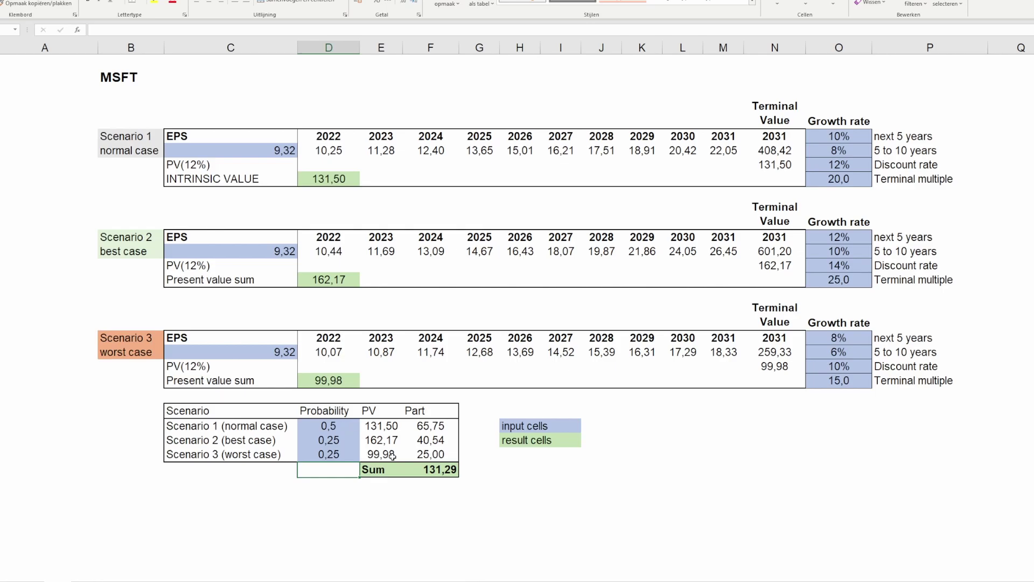
pyautogui.click(437, 469)
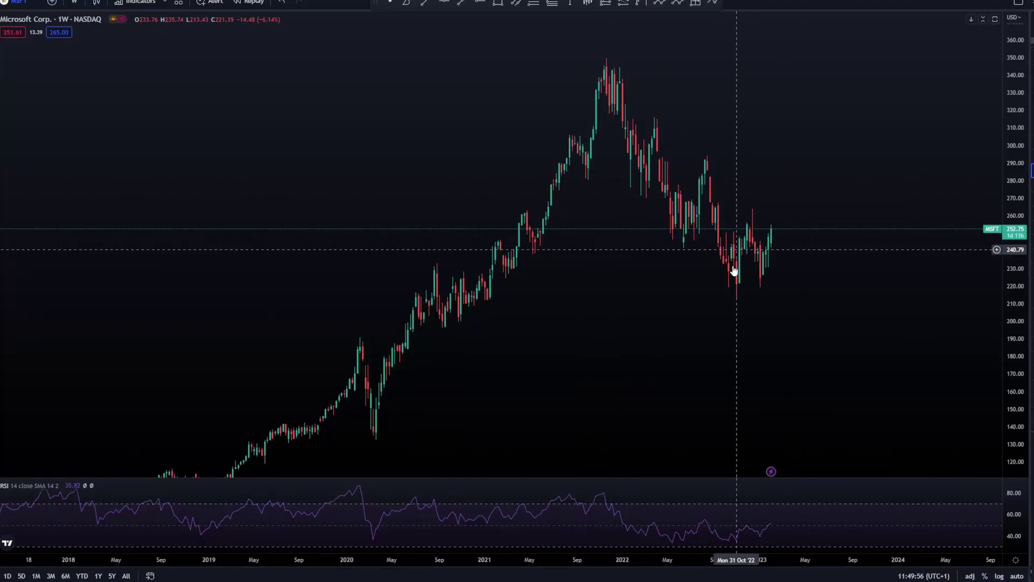
# Step: Switch to Microsoft's weekly TradingView chart and draw a rectangular support zone at about 229 to 237 USD, from February 2021 to mid-2023
pyautogui.moveTo(653, 559); pyautogui.dragTo(478, 560)
pyautogui.click(72, 2)
pyautogui.click(102, 279)
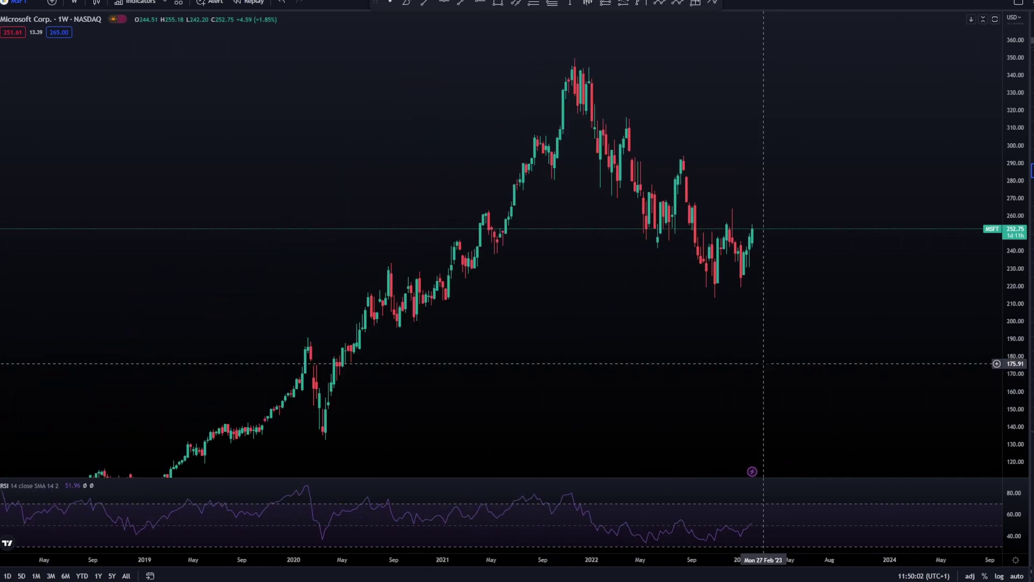
pyautogui.scroll(-3, 764, 364)
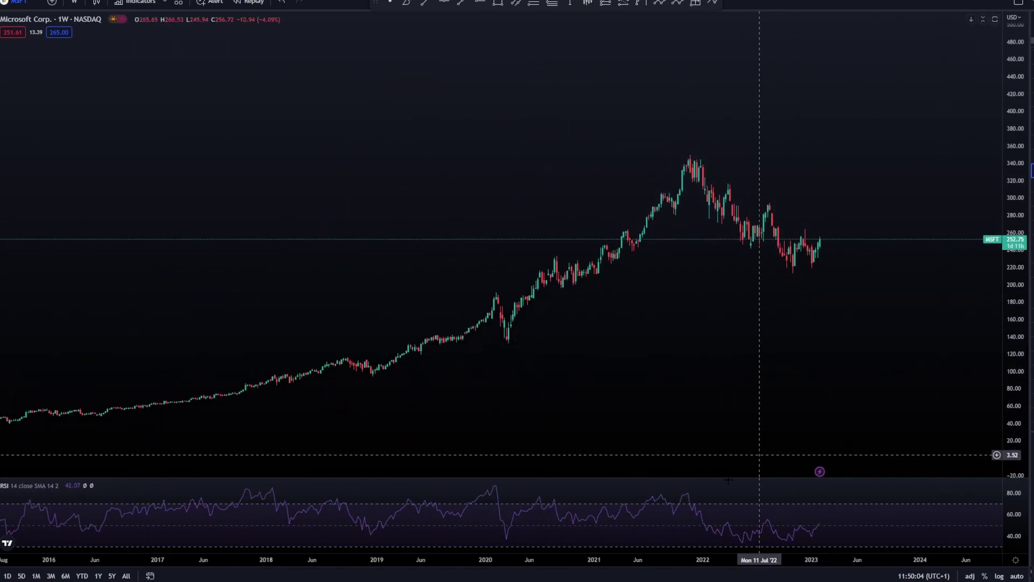
pyautogui.scroll(2, 695, 447)
pyautogui.moveTo(1015, 345); pyautogui.dragTo(1010, 221)
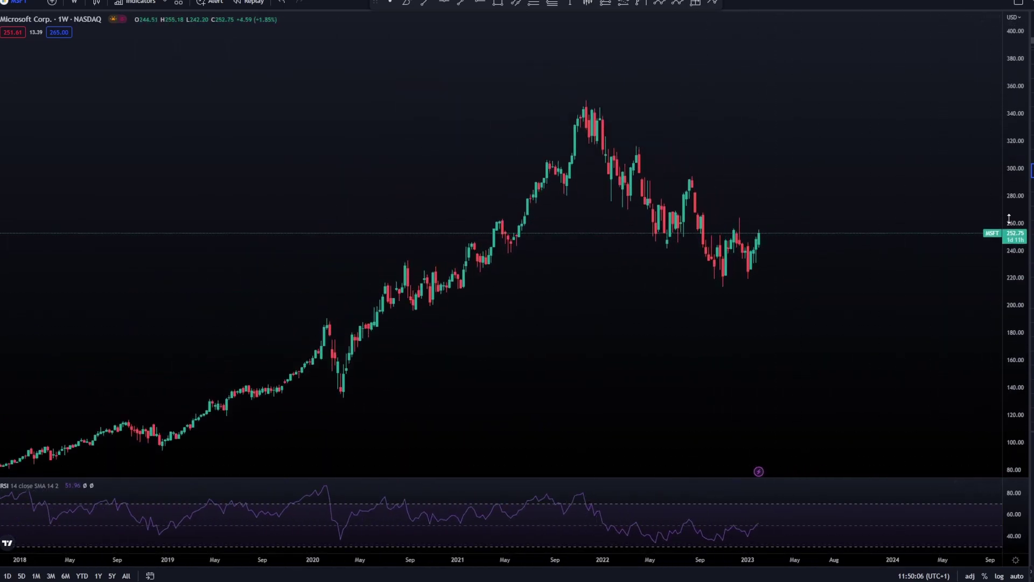
pyautogui.scroll(2, 498, 321)
pyautogui.moveTo(499, 320); pyautogui.dragTo(544, 356)
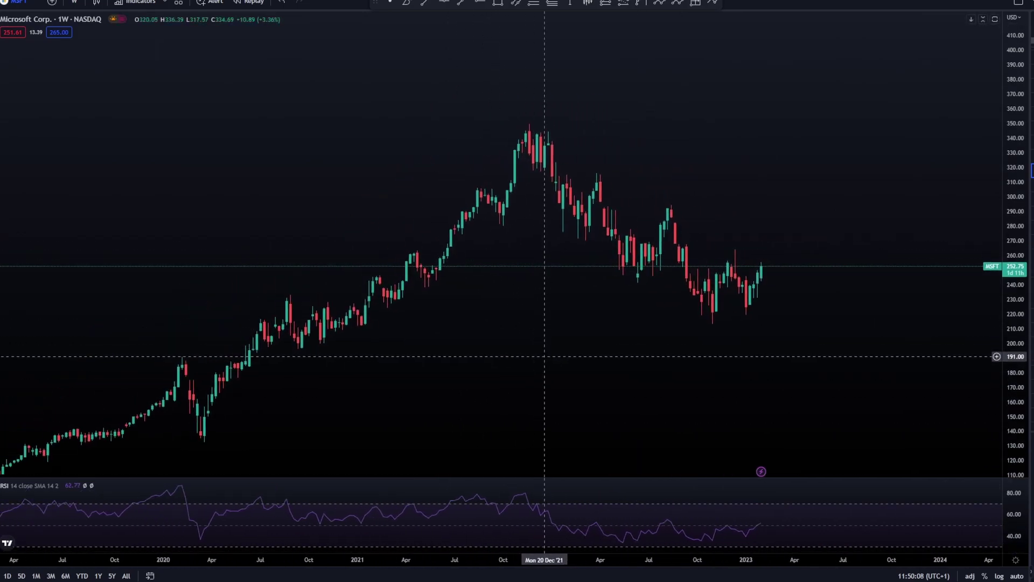
pyautogui.click(499, 2)
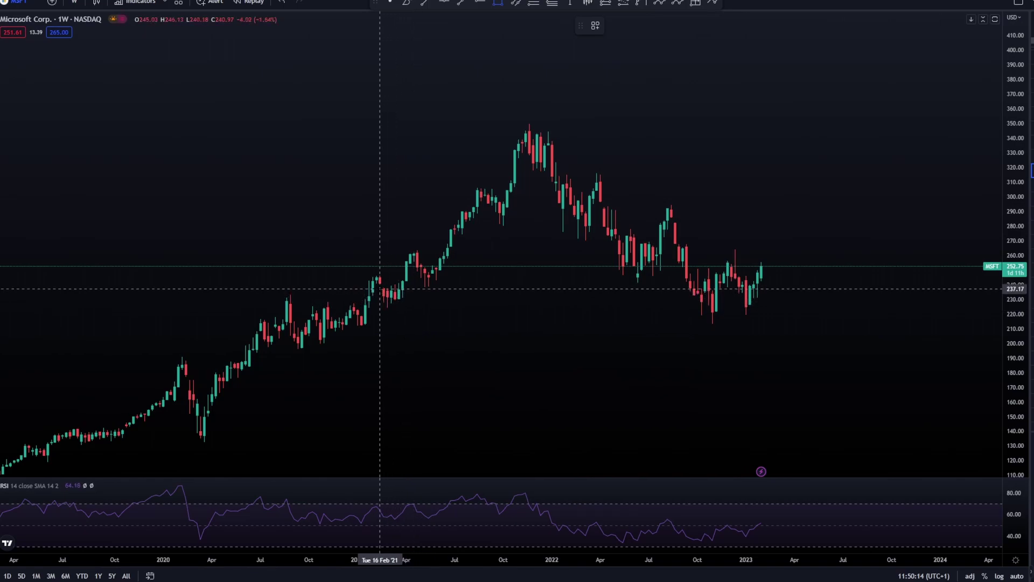
pyautogui.moveTo(380, 289)
pyautogui.mouseDown()
pyautogui.moveTo(425, 300)
pyautogui.moveTo(836, 301)
pyautogui.mouseUp()
pyautogui.click(583, 346)
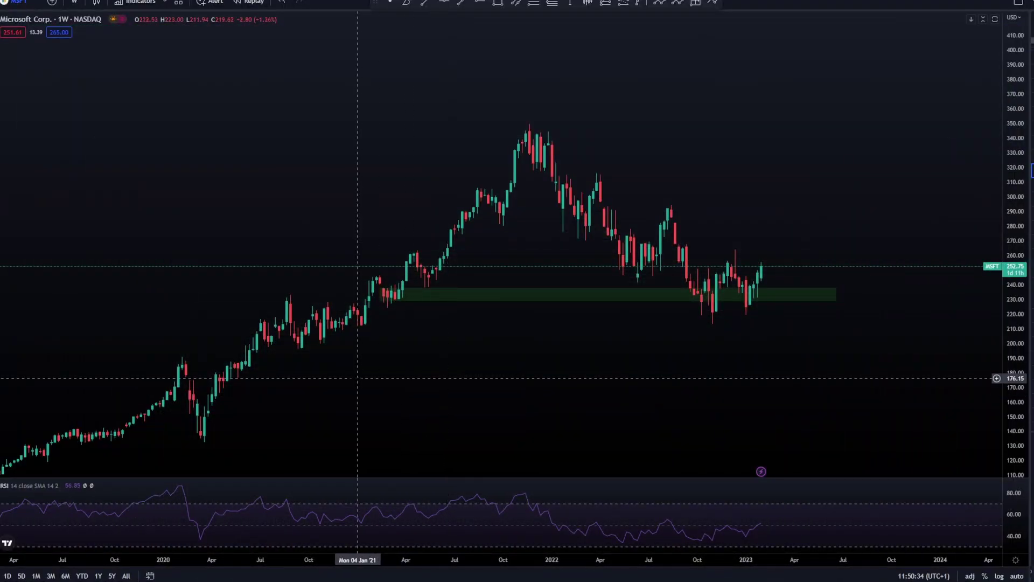
# Step: Draw a second support rectangle at about 132 to 141 USD and extend its start back to June 2019
pyautogui.moveTo(357, 378); pyautogui.dragTo(409, 351)
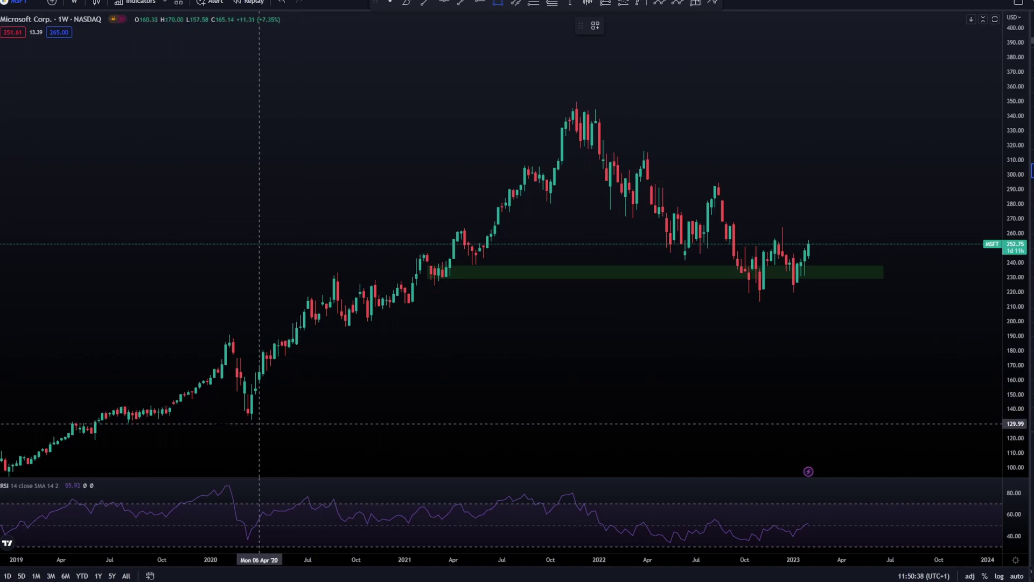
pyautogui.click(120, 409)
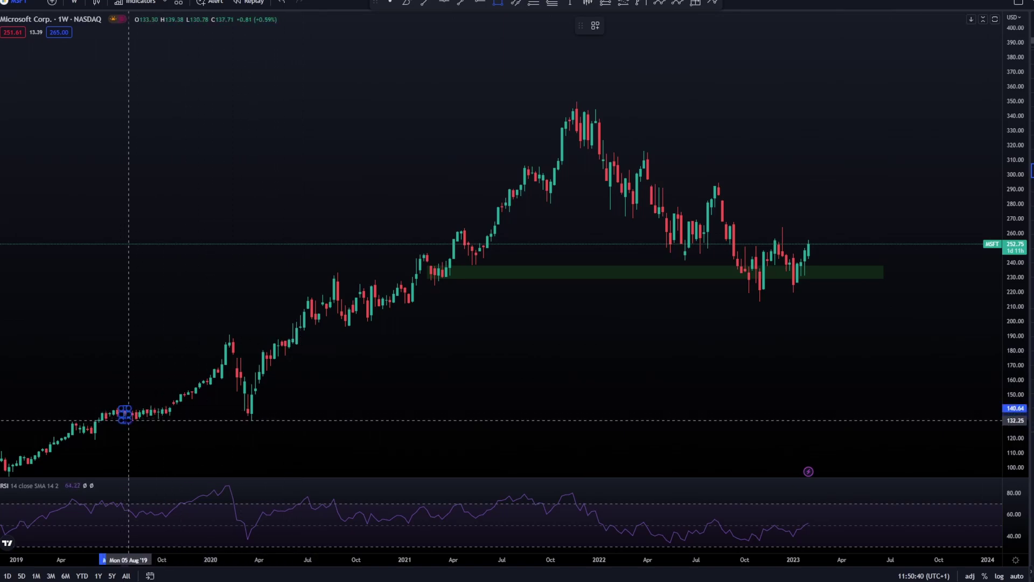
pyautogui.click(917, 420)
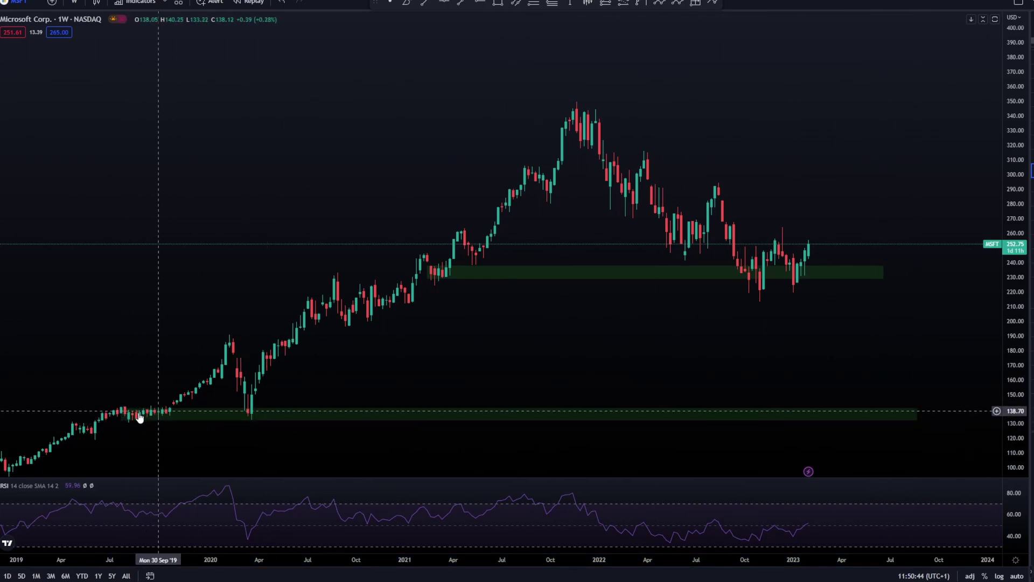
pyautogui.click(46, 383)
pyautogui.click(120, 416)
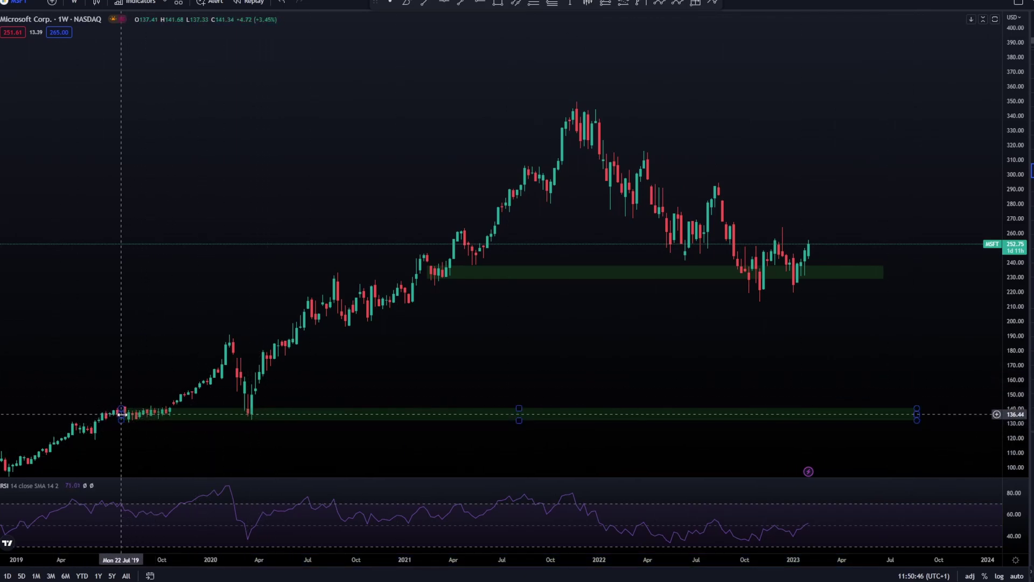
pyautogui.moveTo(120, 416); pyautogui.dragTo(99, 416)
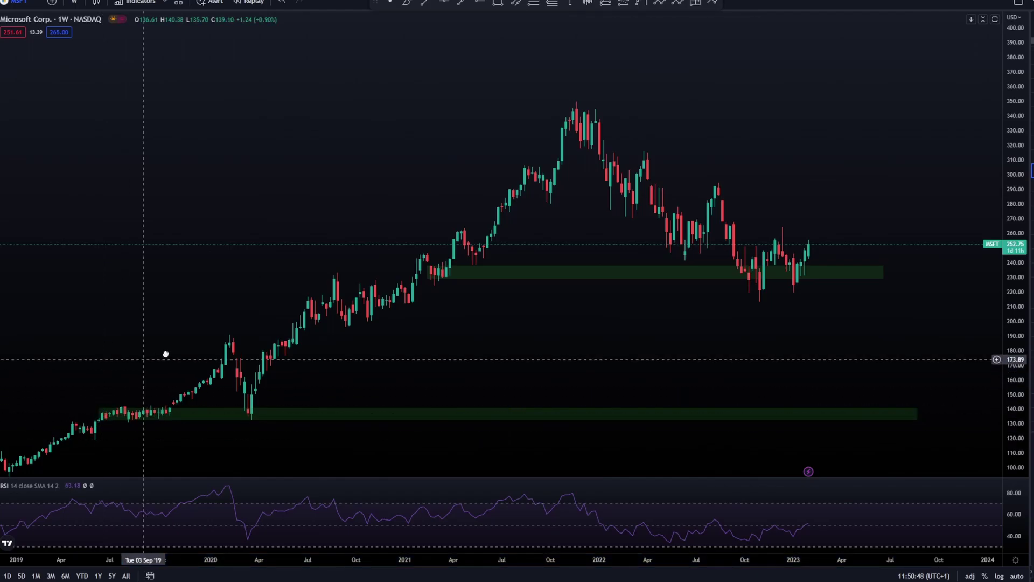
# Step: Shorten the lower support rectangle so it ends around 20 June 2023, in line with the upper zone
pyautogui.moveTo(155, 356); pyautogui.dragTo(232, 329)
pyautogui.click(312, 346)
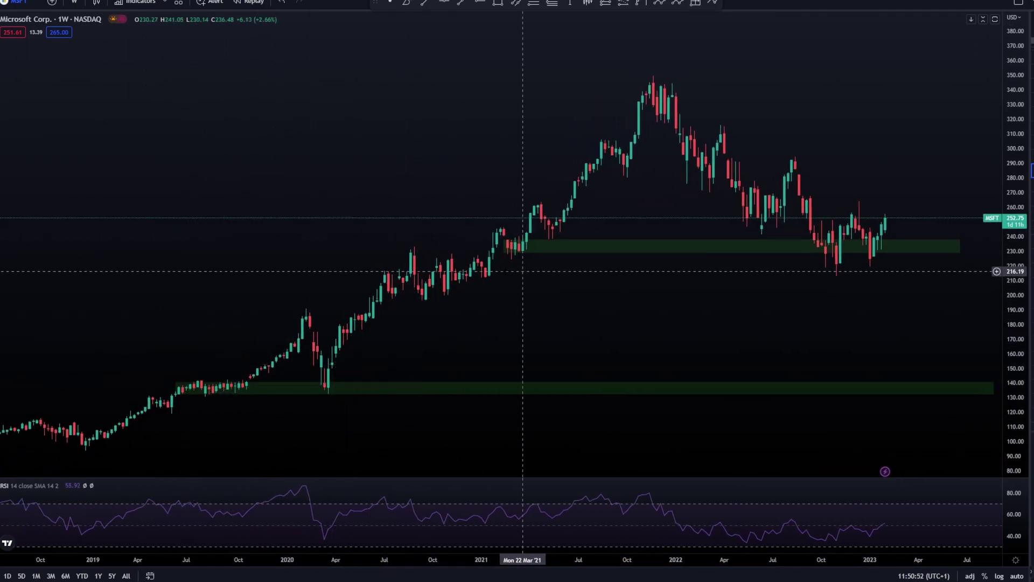
pyautogui.moveTo(695, 303); pyautogui.dragTo(477, 336)
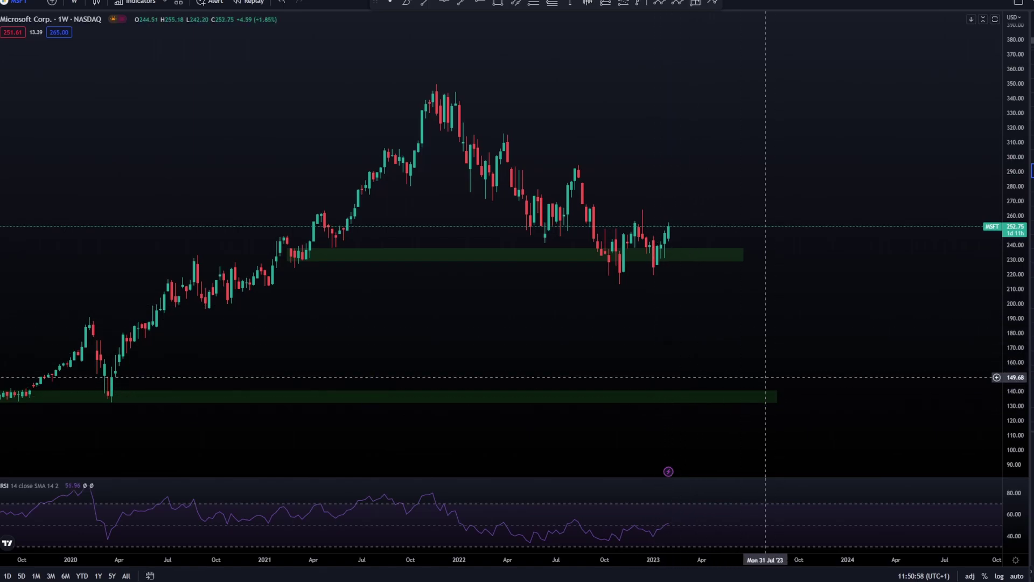
pyautogui.click(771, 398)
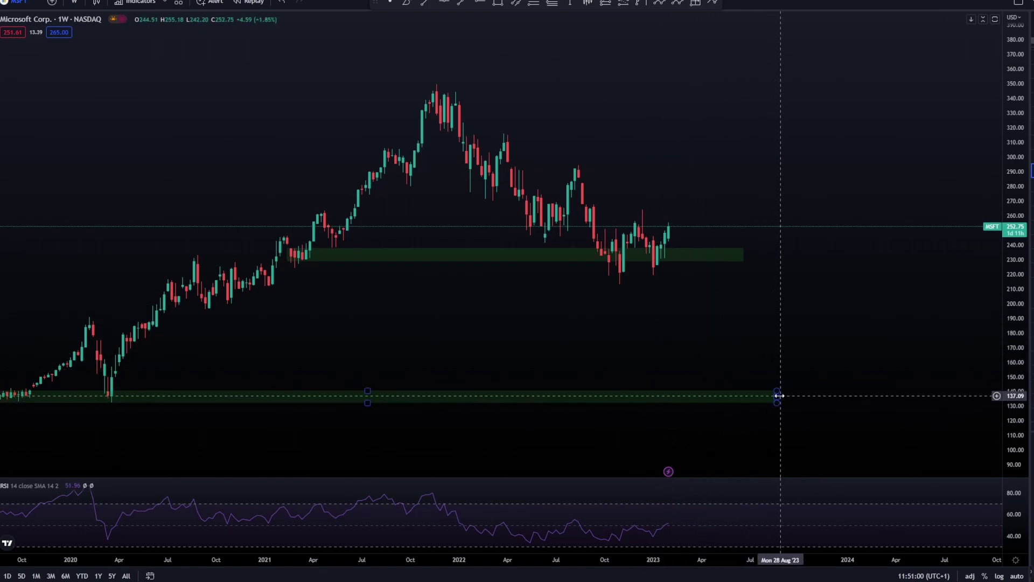
pyautogui.moveTo(779, 396); pyautogui.dragTo(744, 396)
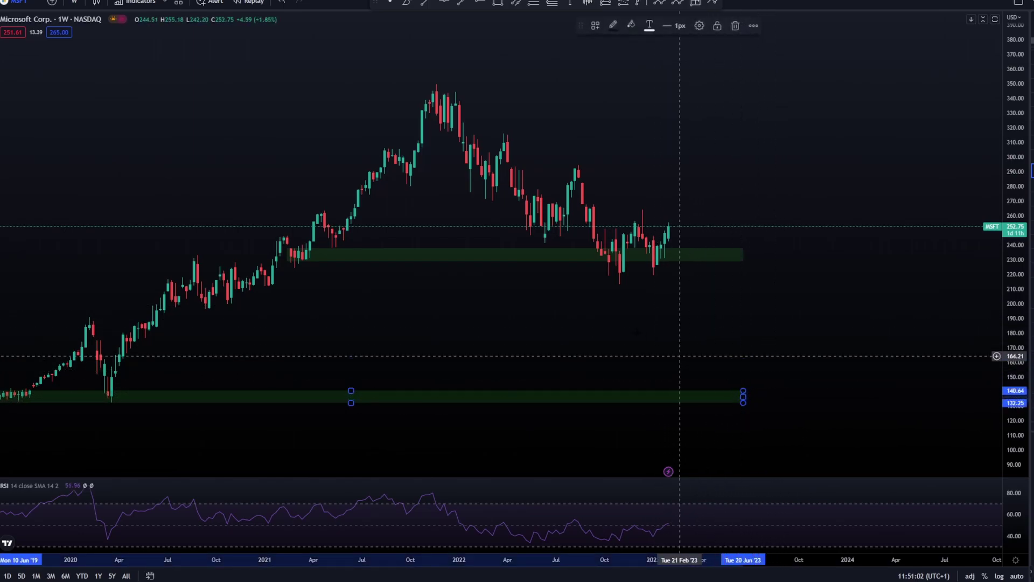
pyautogui.click(635, 333)
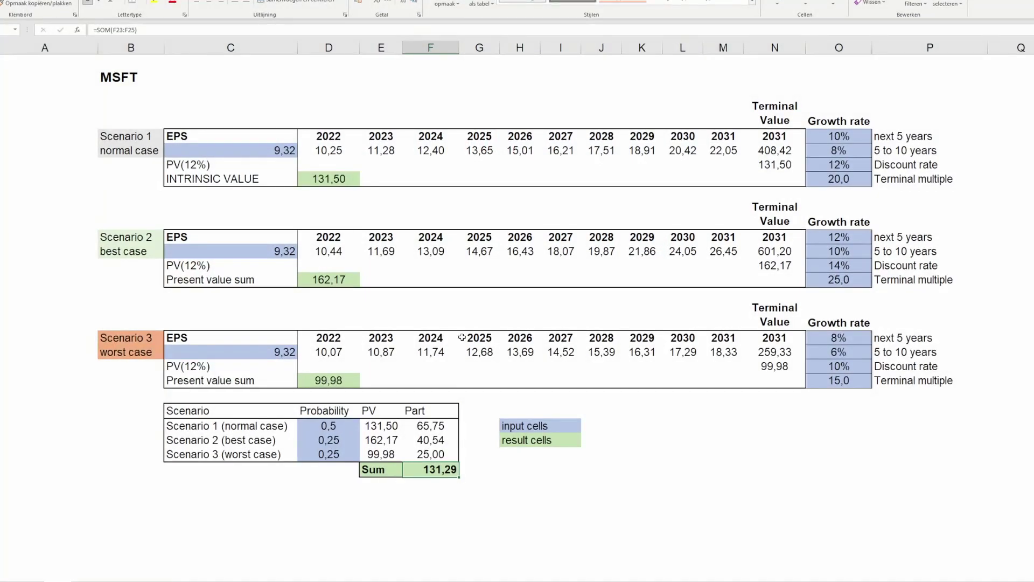
# Step: Back in the spreadsheet, check Scenario 1's intrinsic value and Scenario 2's present value sum
pyautogui.click(324, 181)
pyautogui.click(336, 282)
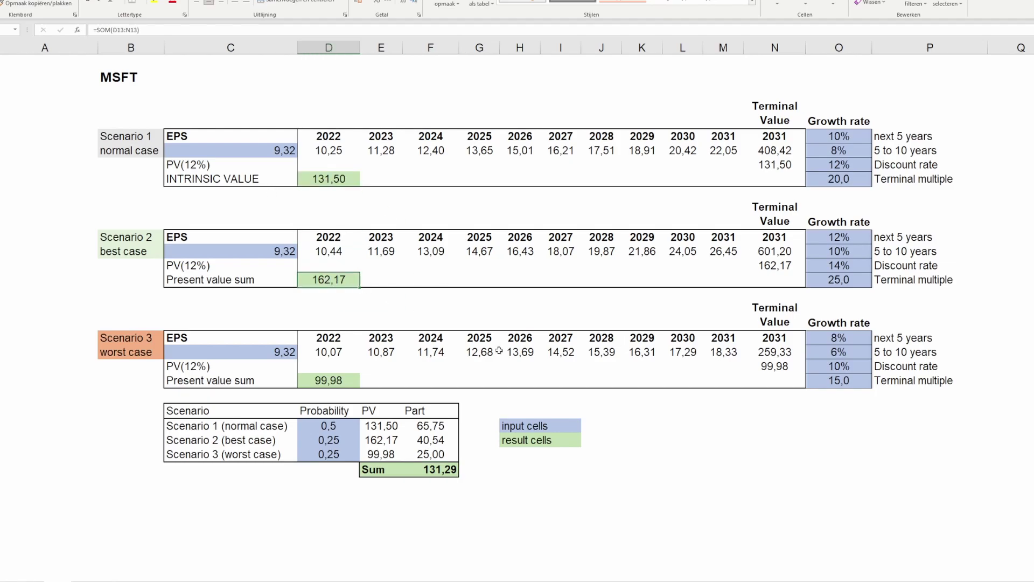